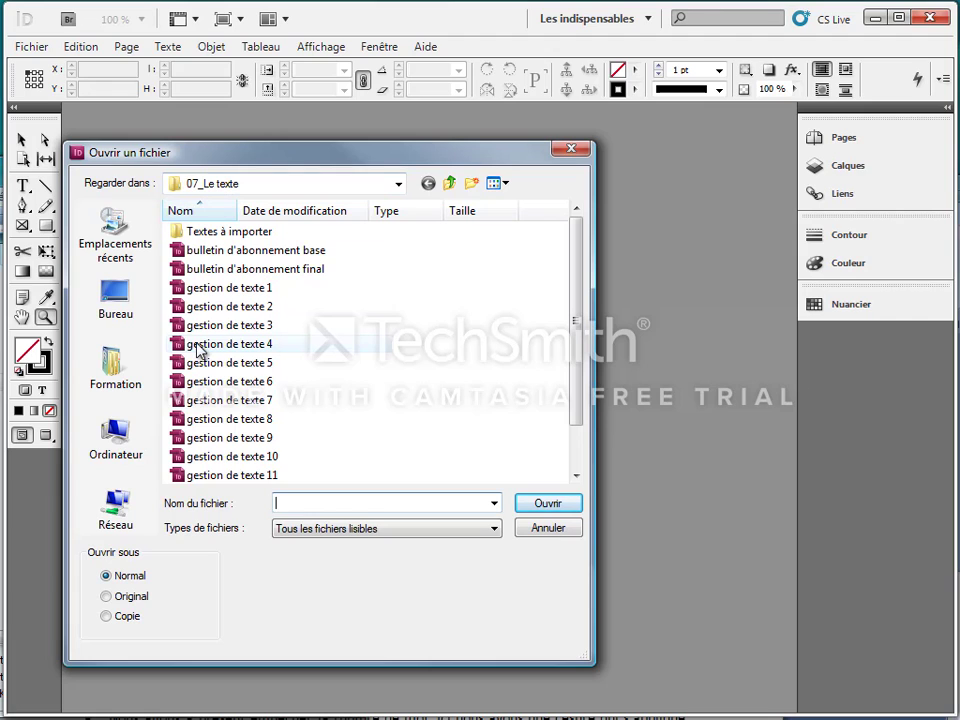
Step: Open the document "gestion de texte 4" and turn on the display of hidden characters
{"action": "double_click", "coordinate": [200, 346]}
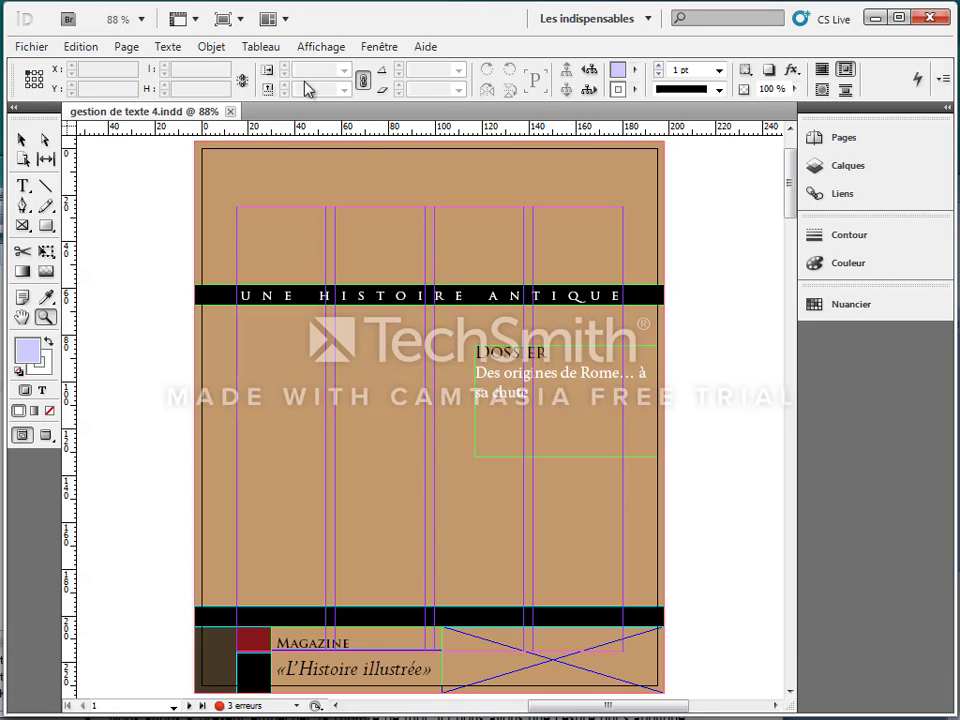
{"action": "left_click", "coordinate": [168, 47]}
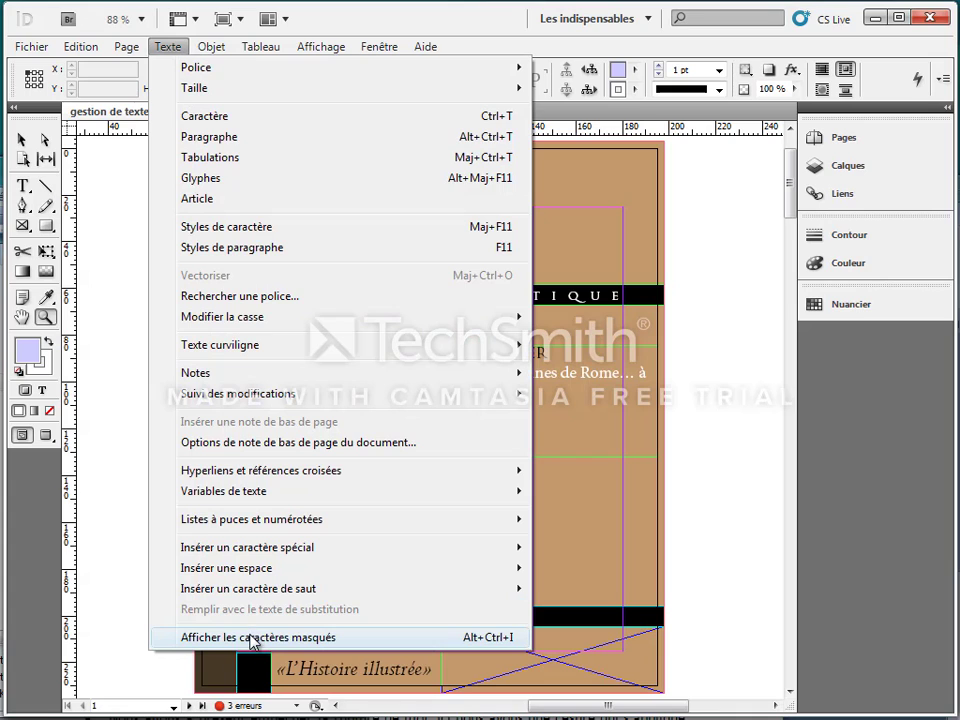
{"action": "left_click", "coordinate": [253, 638]}
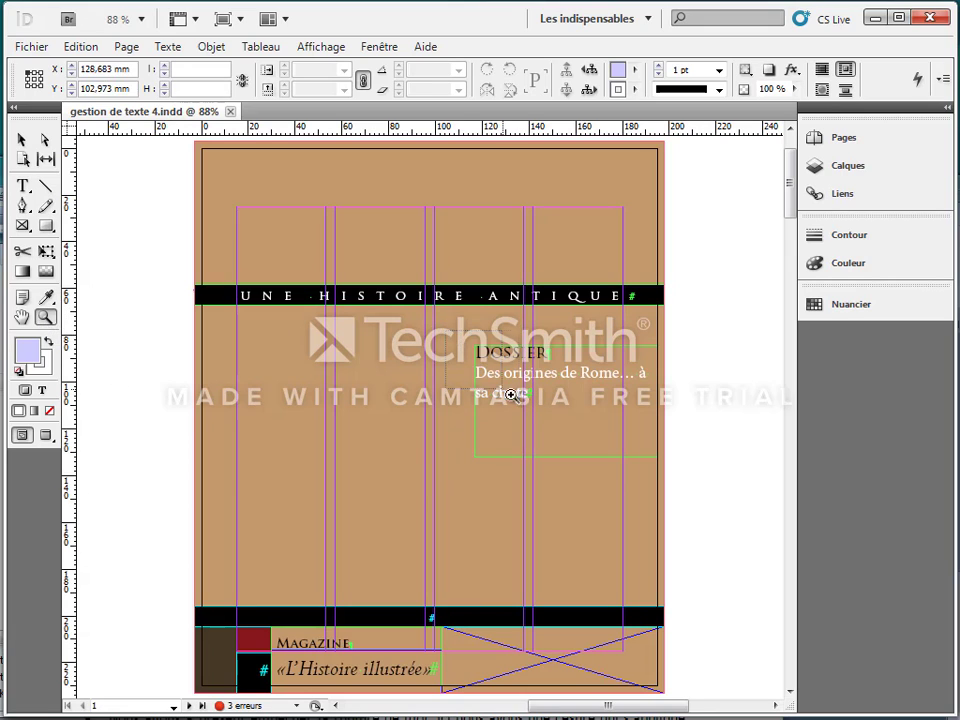
Step: Examine the paragraph mark at the end of the "Dossier" heading on page 1
{"action": "left_click_drag", "start_coordinate": [446, 328], "coordinate": [705, 510]}
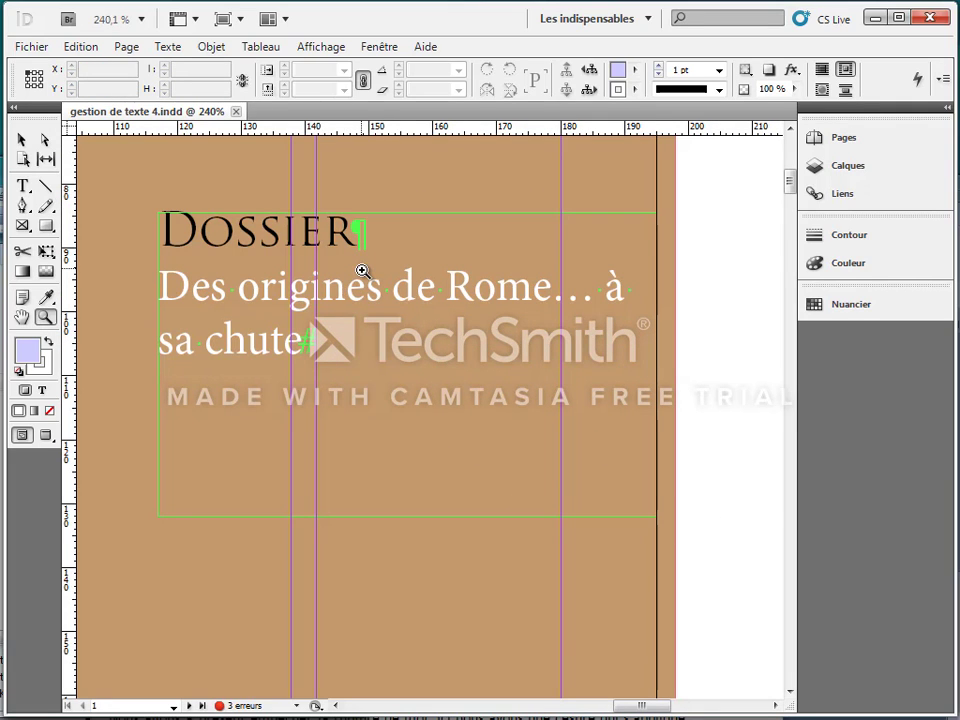
{"action": "left_click", "coordinate": [22, 185]}
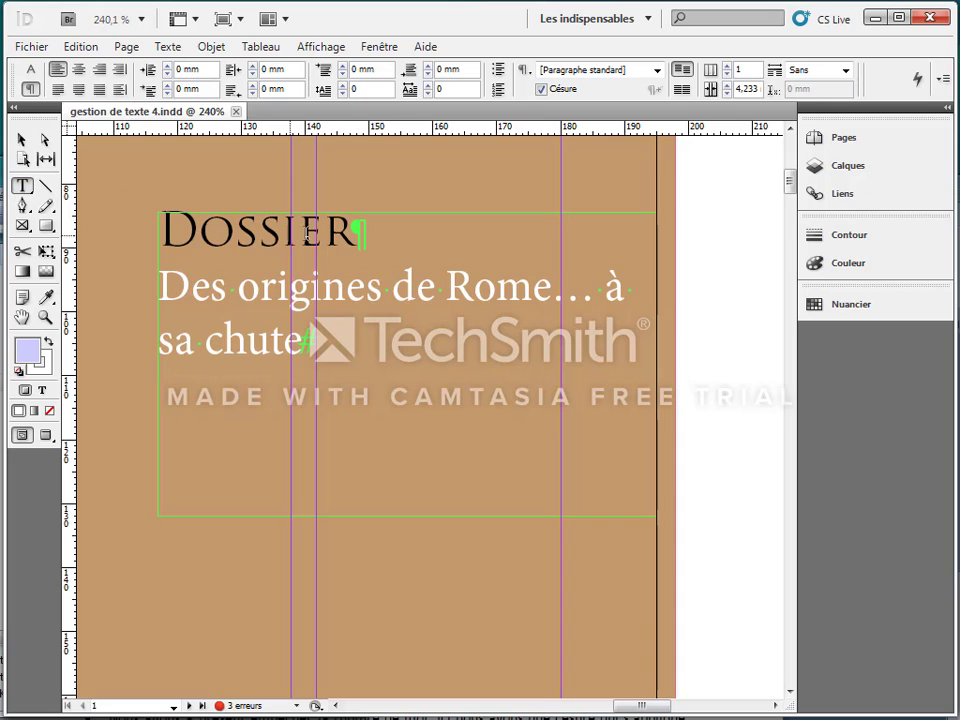
{"action": "left_click_drag", "start_coordinate": [355, 233], "coordinate": [374, 233]}
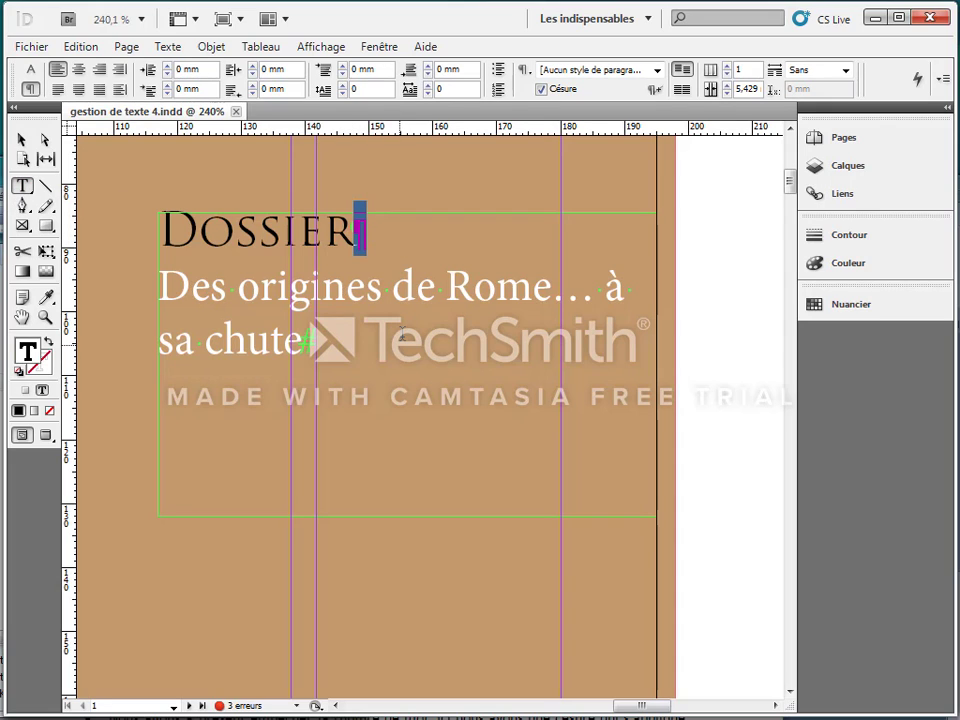
{"action": "left_click", "coordinate": [353, 233]}
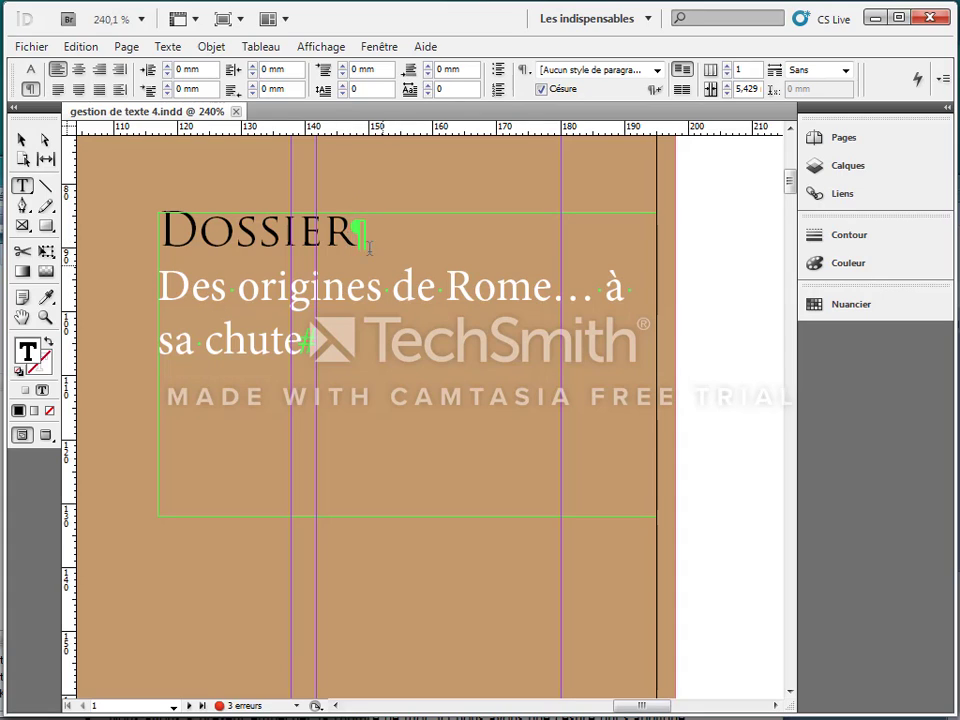
Step: Insert a paragraph break before "à sa chute" in the line below "Dossier" and examine its mark
{"action": "left_click", "coordinate": [606, 281]}
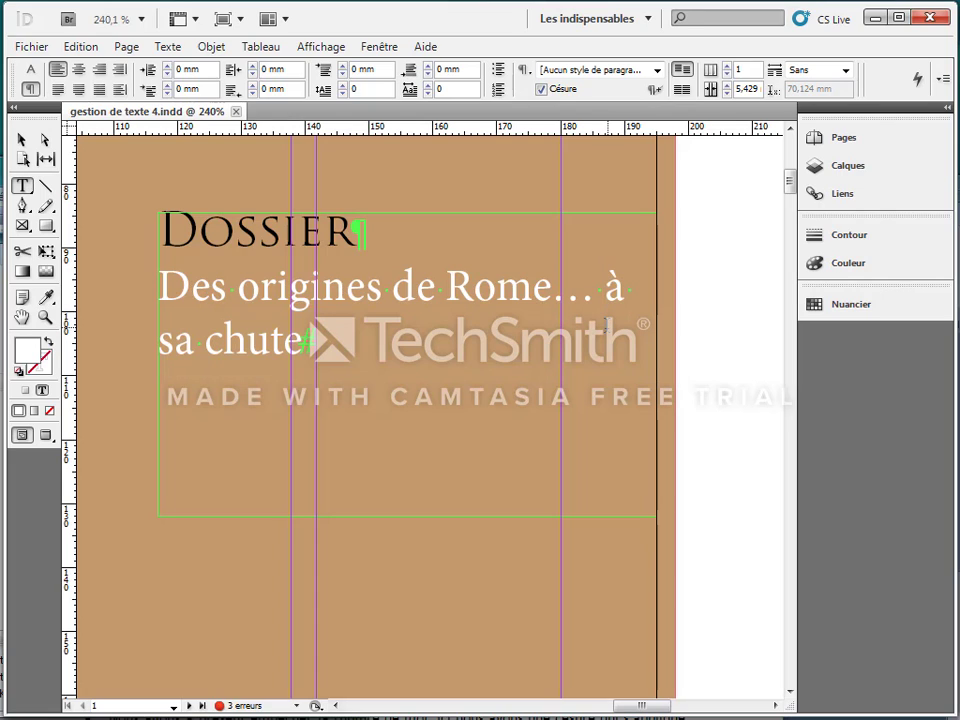
{"action": "key", "text": "Return"}
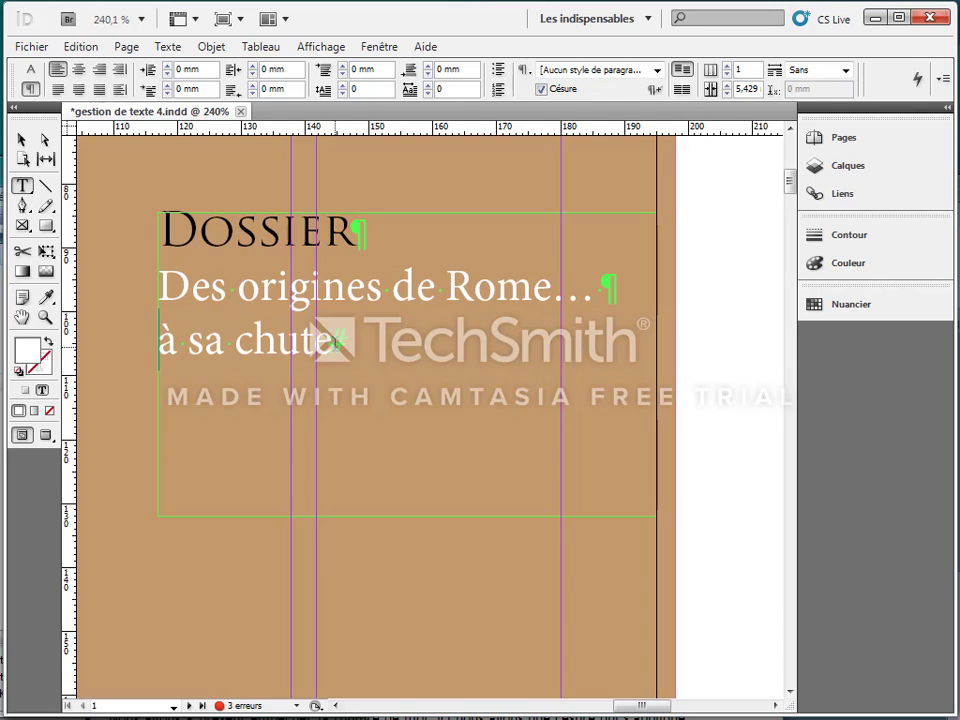
{"action": "left_click_drag", "start_coordinate": [333, 342], "coordinate": [317, 358]}
{"action": "left_click", "coordinate": [455, 339]}
{"action": "left_click_drag", "start_coordinate": [622, 287], "coordinate": [597, 288]}
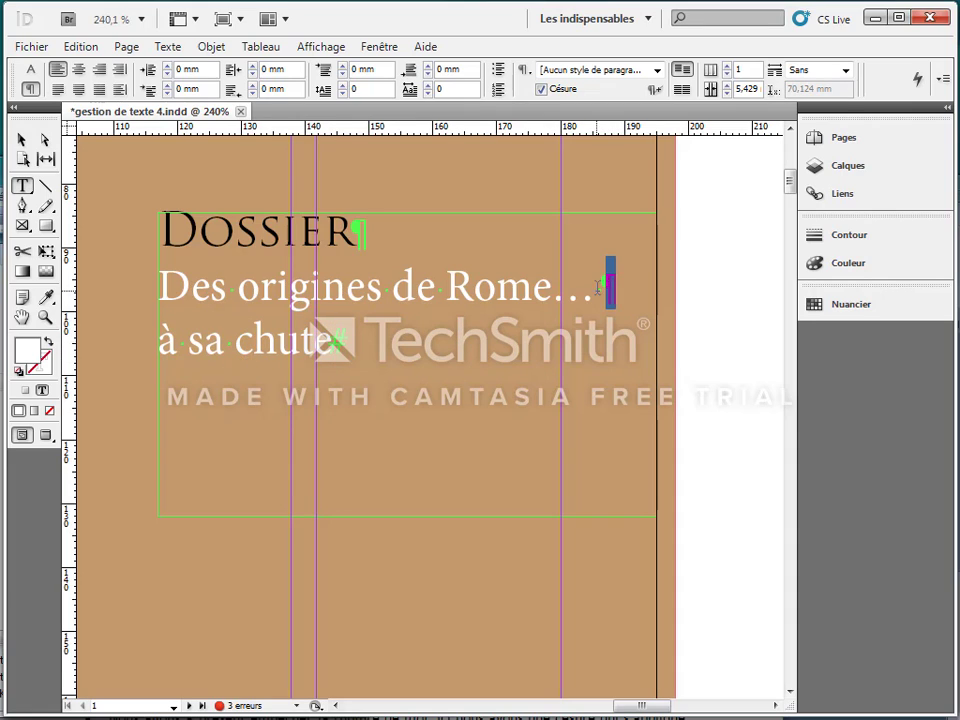
{"action": "left_click", "coordinate": [601, 287]}
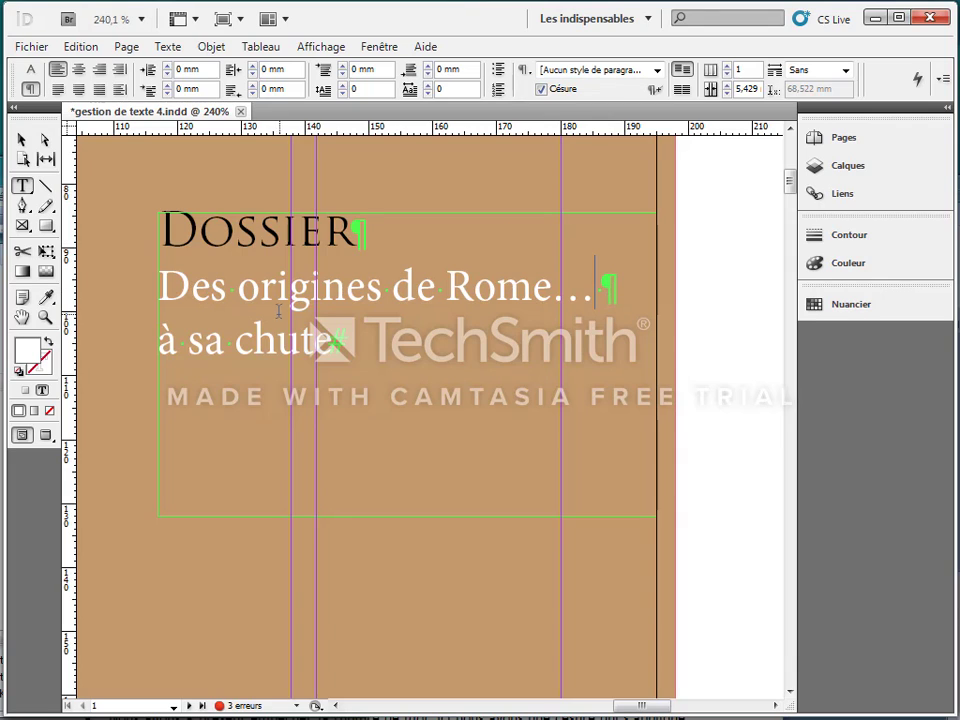
Step: Replace the paragraph break before "à sa chute" with a forced line break
{"action": "left_click", "coordinate": [270, 344]}
{"action": "key", "text": "Right"}
{"action": "left_click", "coordinate": [603, 286]}
{"action": "key", "text": "Delete"}
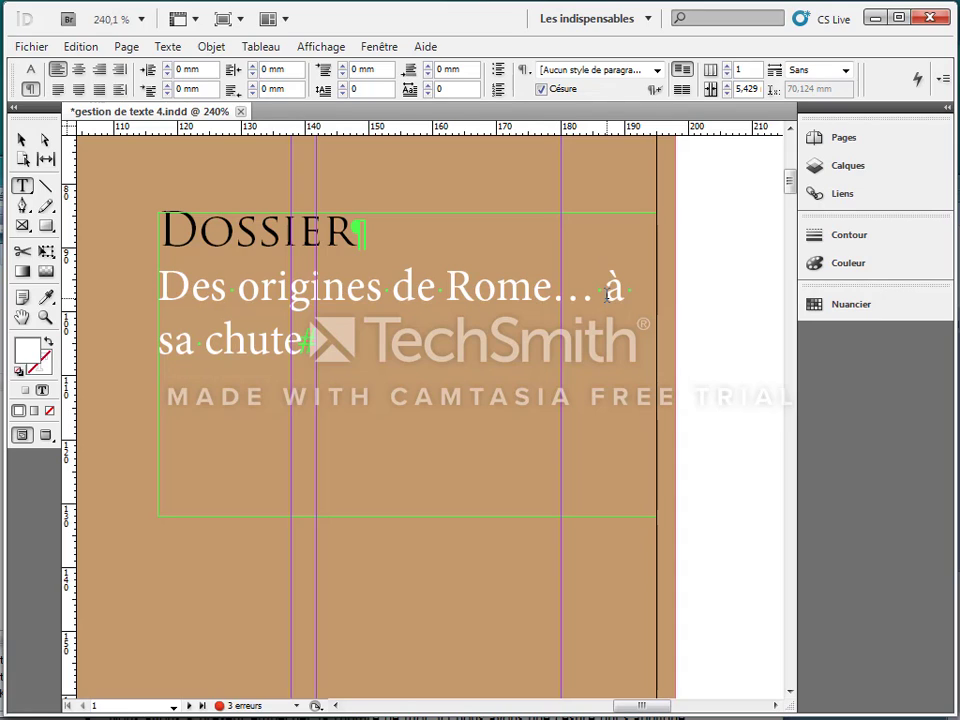
{"action": "key", "text": "shift+Return"}
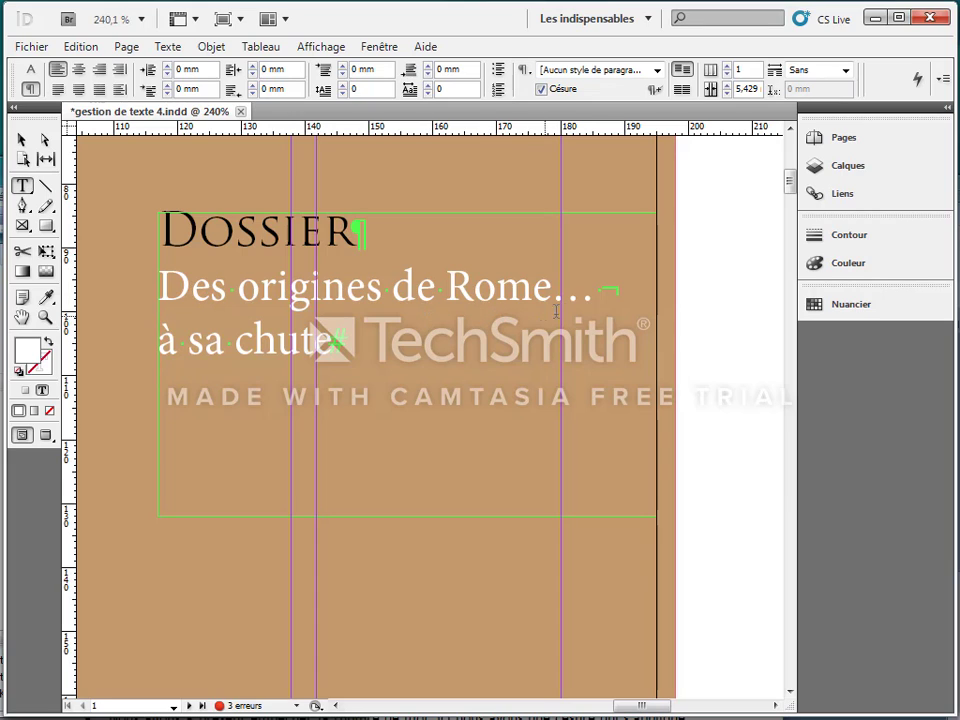
Step: Examine the forced line break mark after "Rome…" and the space mark between "origines" and "de"
{"action": "left_click_drag", "start_coordinate": [605, 292], "coordinate": [611, 291]}
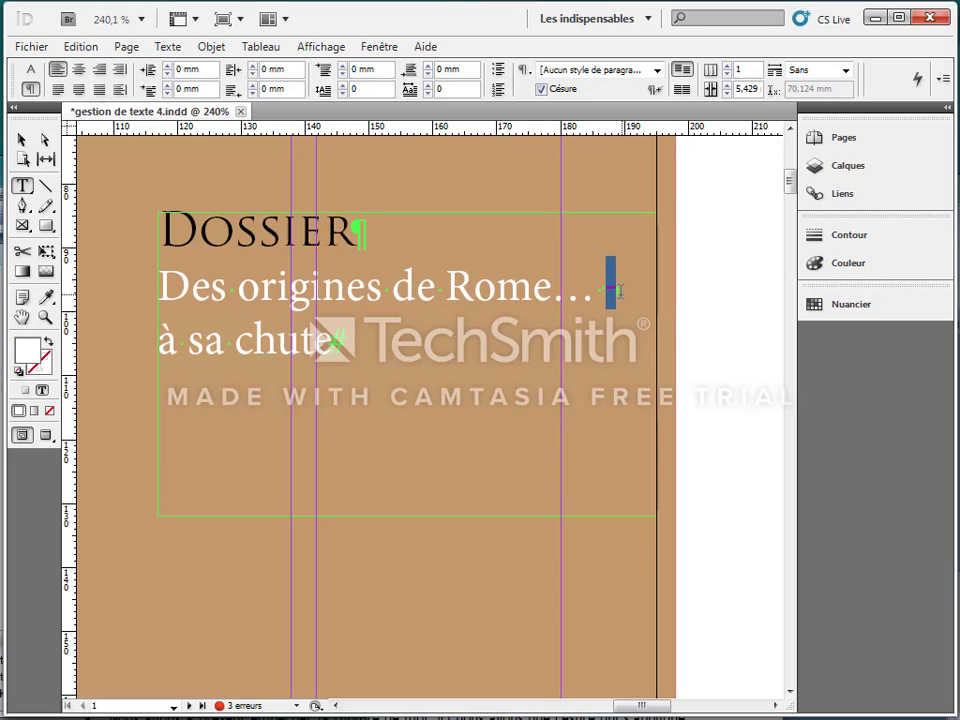
{"action": "left_click", "coordinate": [593, 303]}
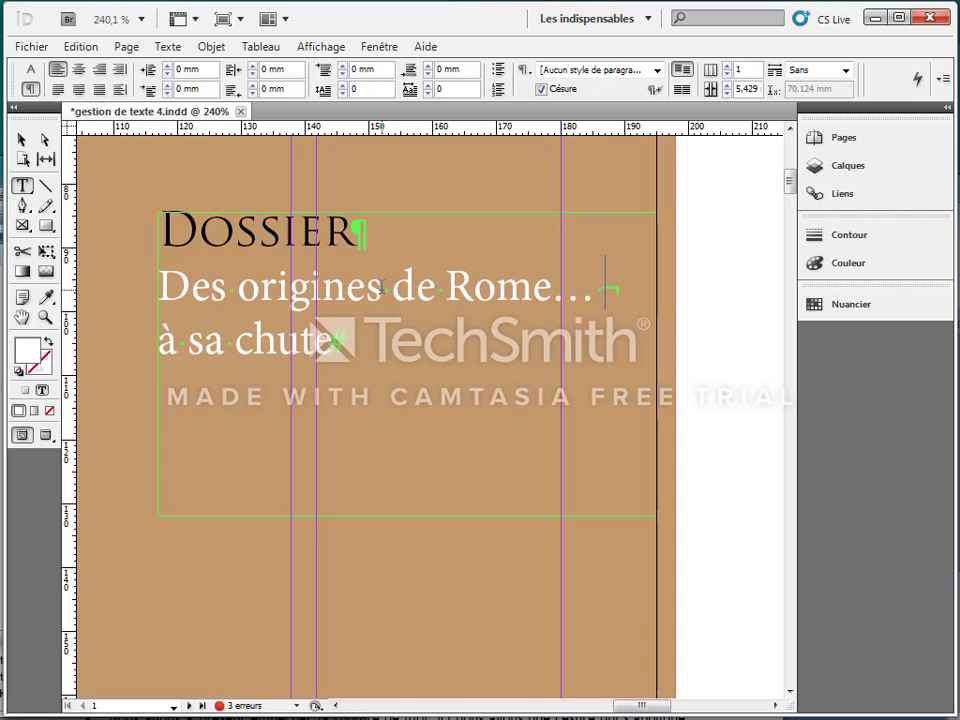
{"action": "left_click_drag", "start_coordinate": [381, 290], "coordinate": [395, 290]}
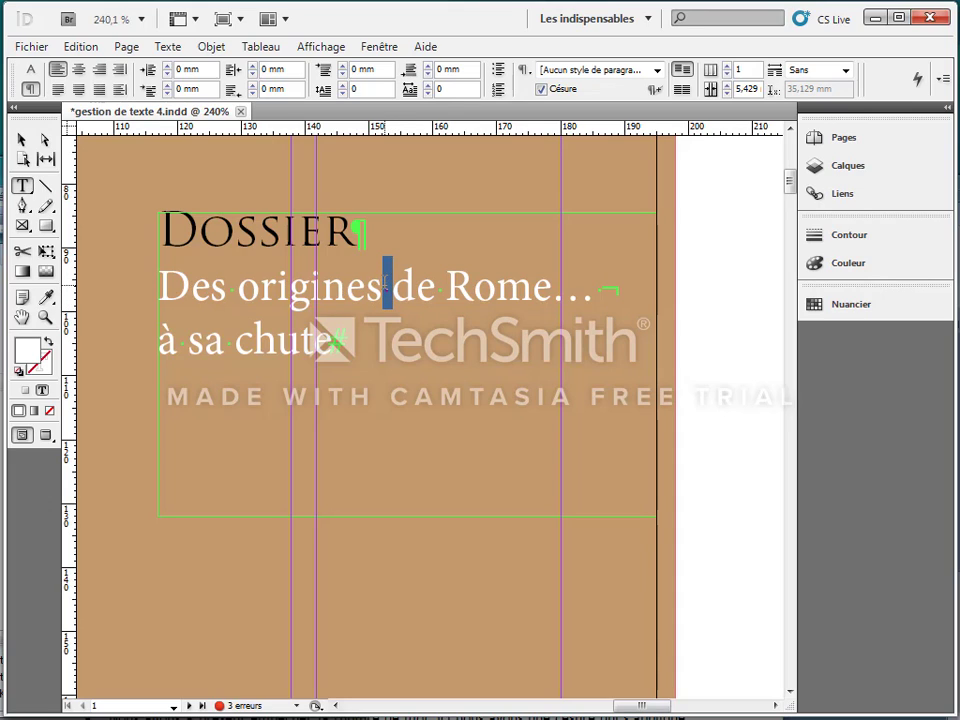
{"action": "left_click", "coordinate": [341, 330]}
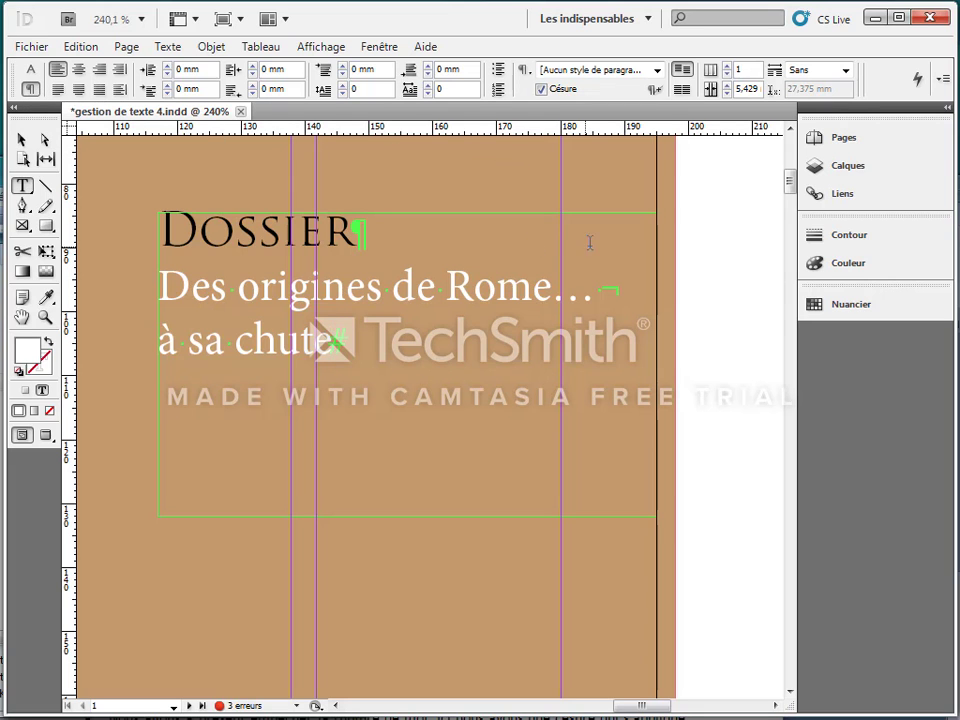
Step: Go to page 3 and place the insertion point in the first paragraph, beginning "La Rome antique"
{"action": "left_click_drag", "start_coordinate": [790, 188], "coordinate": [788, 261]}
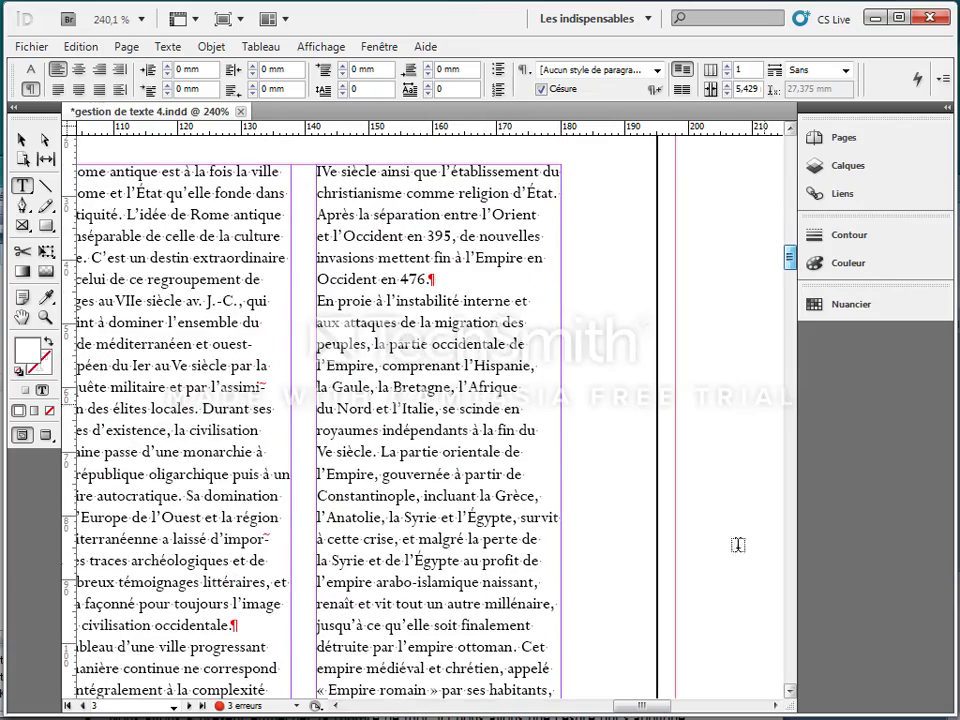
{"action": "left_click_drag", "start_coordinate": [653, 705], "coordinate": [641, 710]}
{"action": "left_click", "coordinate": [369, 227]}
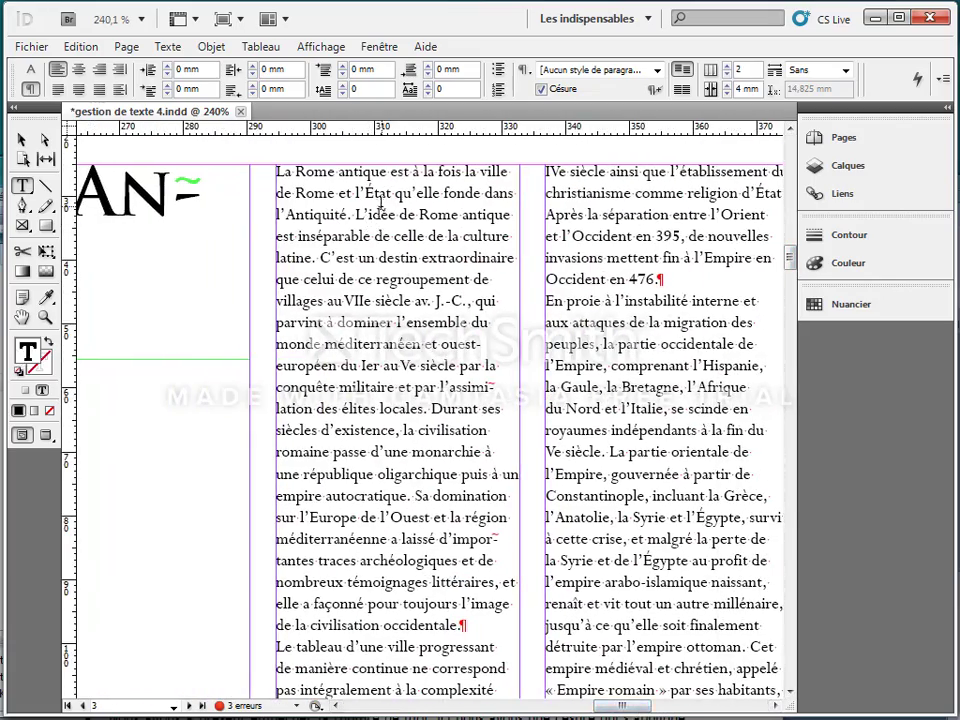
{"action": "left_click", "coordinate": [380, 213]}
Step: Try centred, right-aligned and justified settings on the first paragraph, with its last line left, centred and fully justified
{"action": "left_click", "coordinate": [79, 70]}
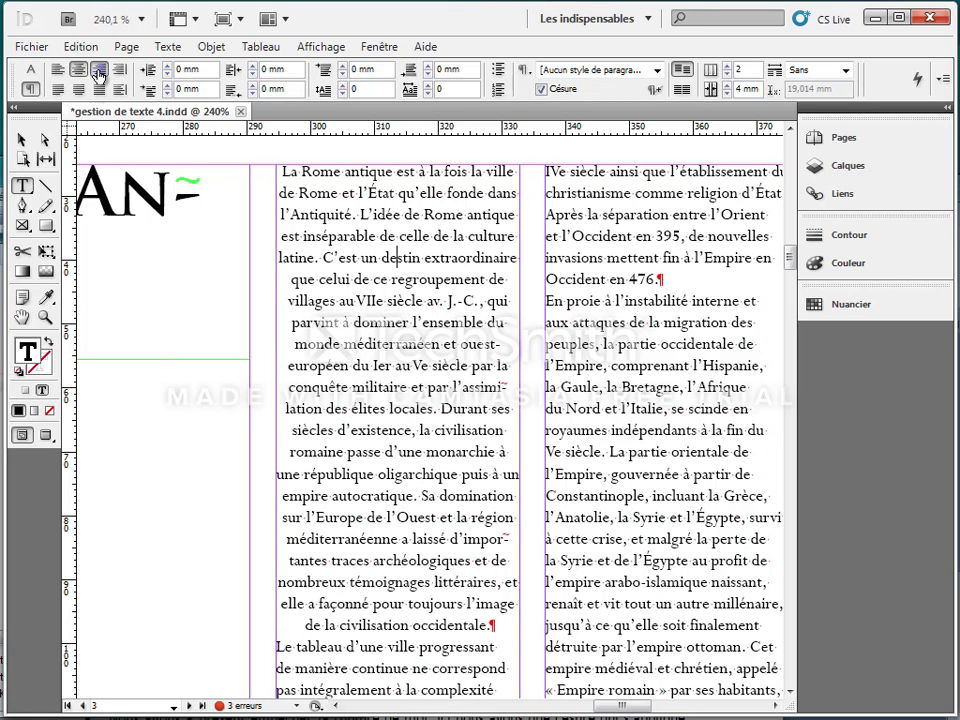
{"action": "left_click", "coordinate": [99, 71]}
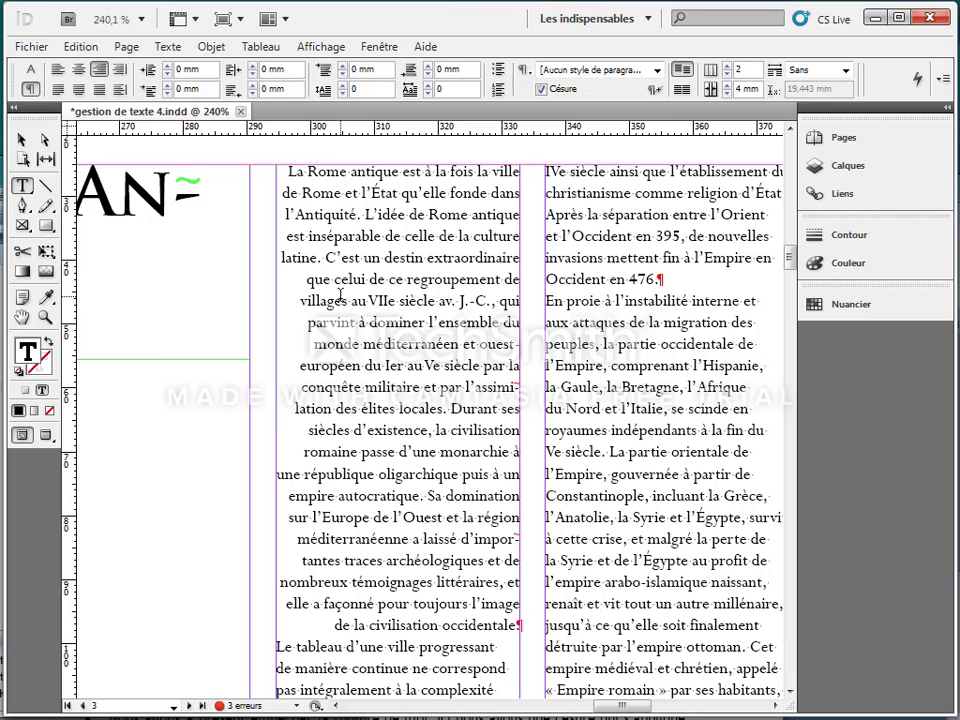
{"action": "left_click", "coordinate": [58, 92]}
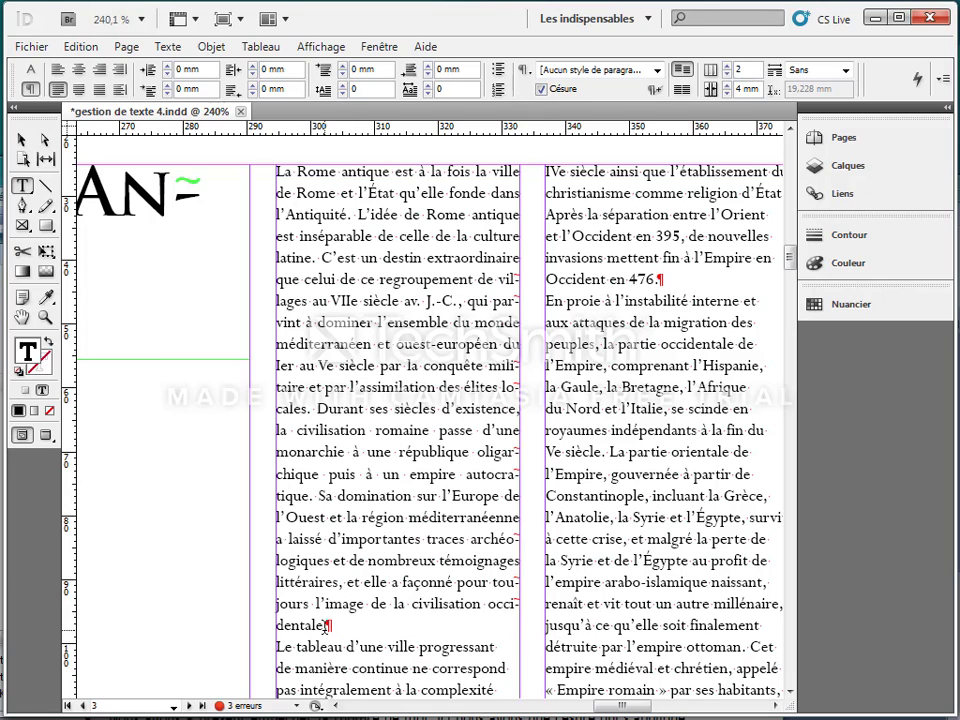
{"action": "left_click", "coordinate": [79, 90]}
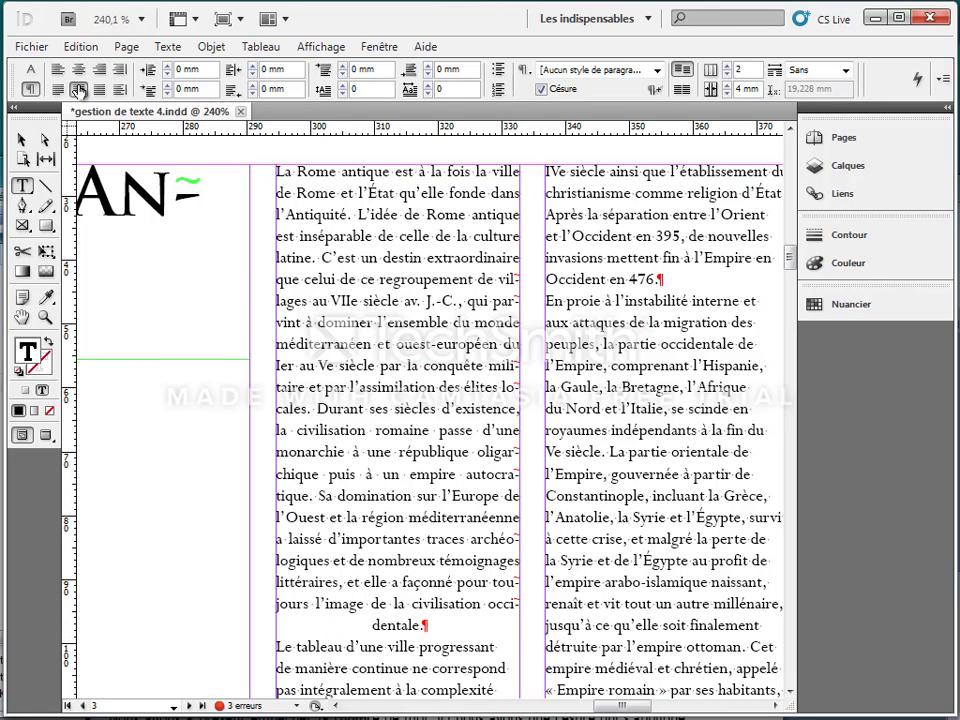
{"action": "left_click", "coordinate": [98, 90]}
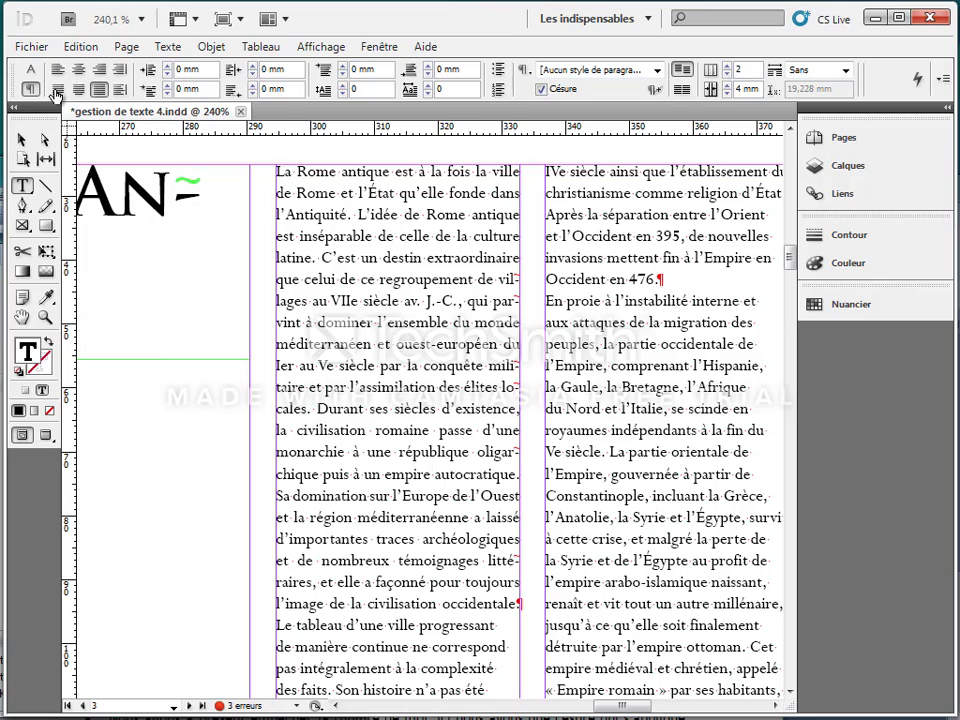
Step: Justify the entire body text with the last line of each paragraph aligned left
{"action": "left_click", "coordinate": [56, 91]}
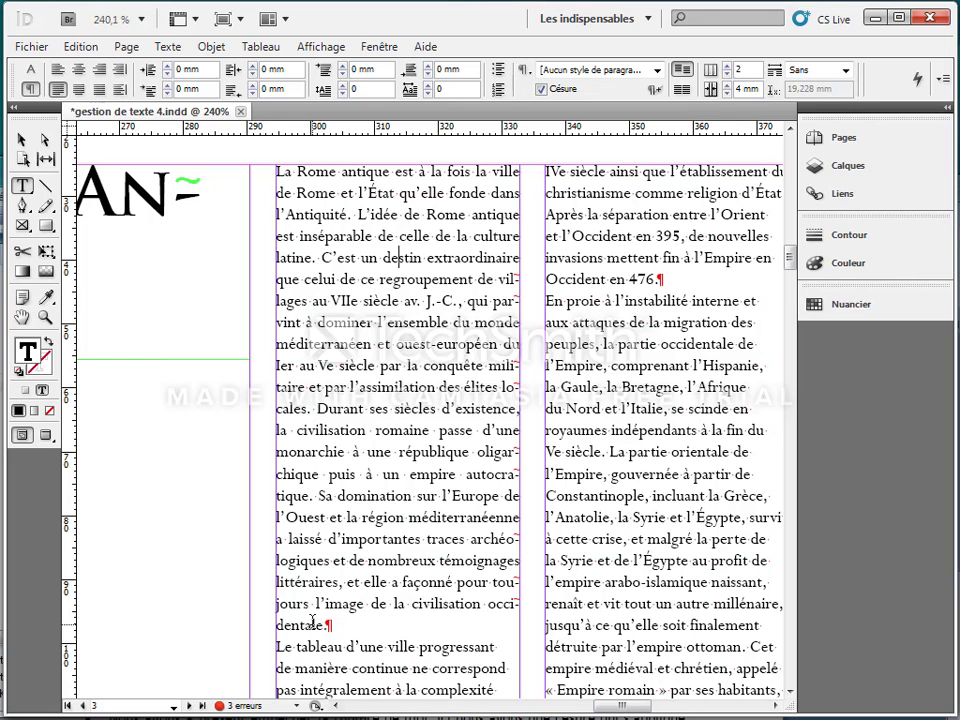
{"action": "key", "text": "ctrl+a"}
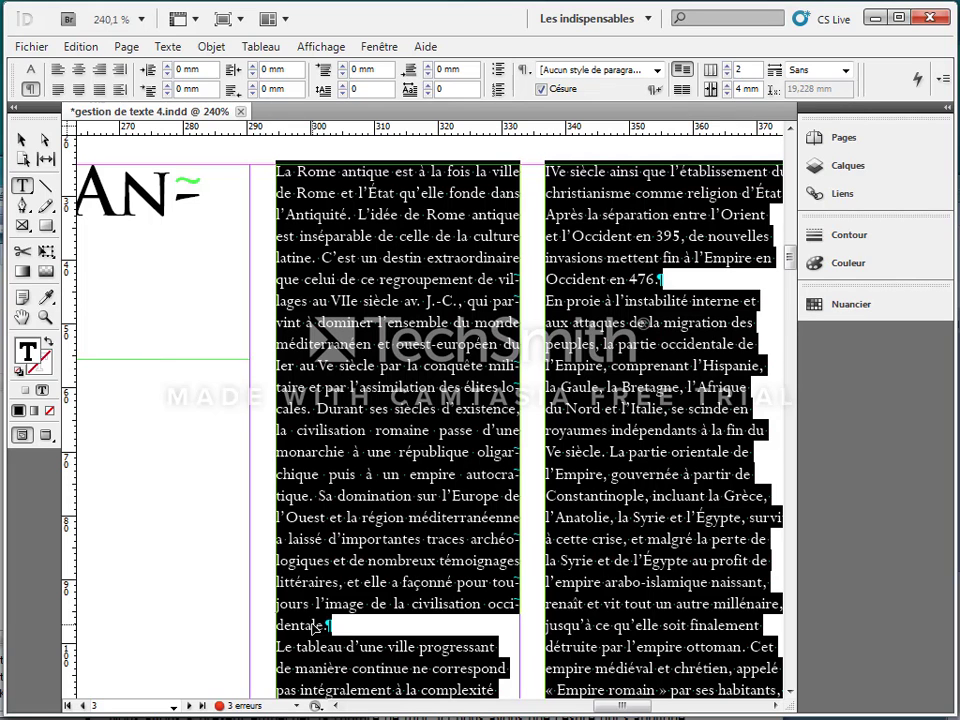
{"action": "left_click", "coordinate": [55, 90]}
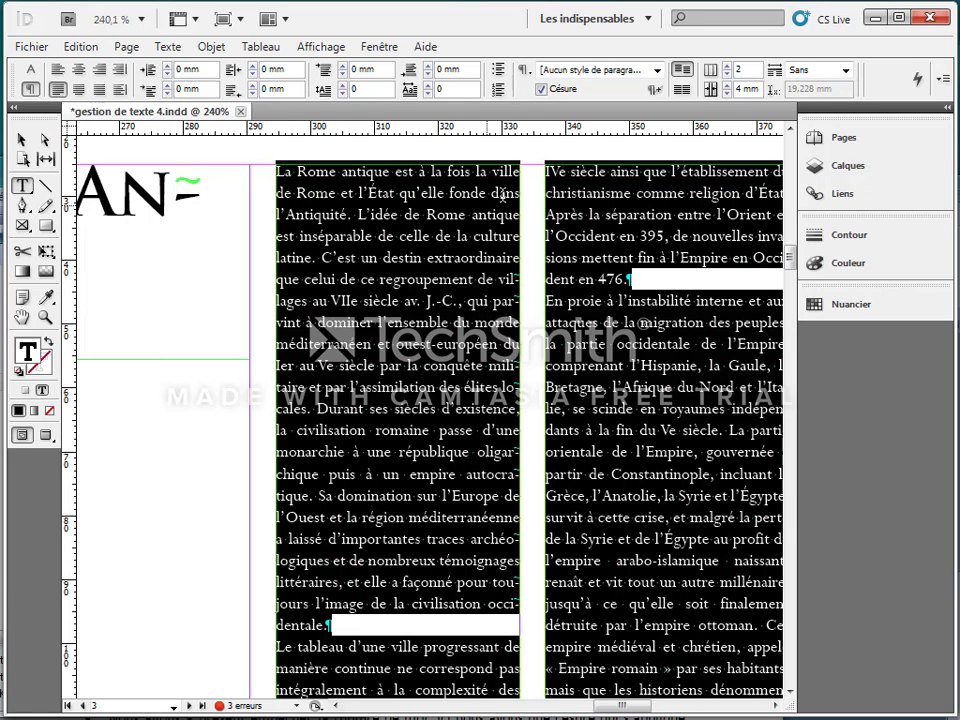
Step: Try a 3 mm left indent and a 2 mm right indent on the selected text, and reset both to 0 mm
{"action": "left_click", "coordinate": [167, 66]}
{"action": "left_click", "coordinate": [167, 66]}
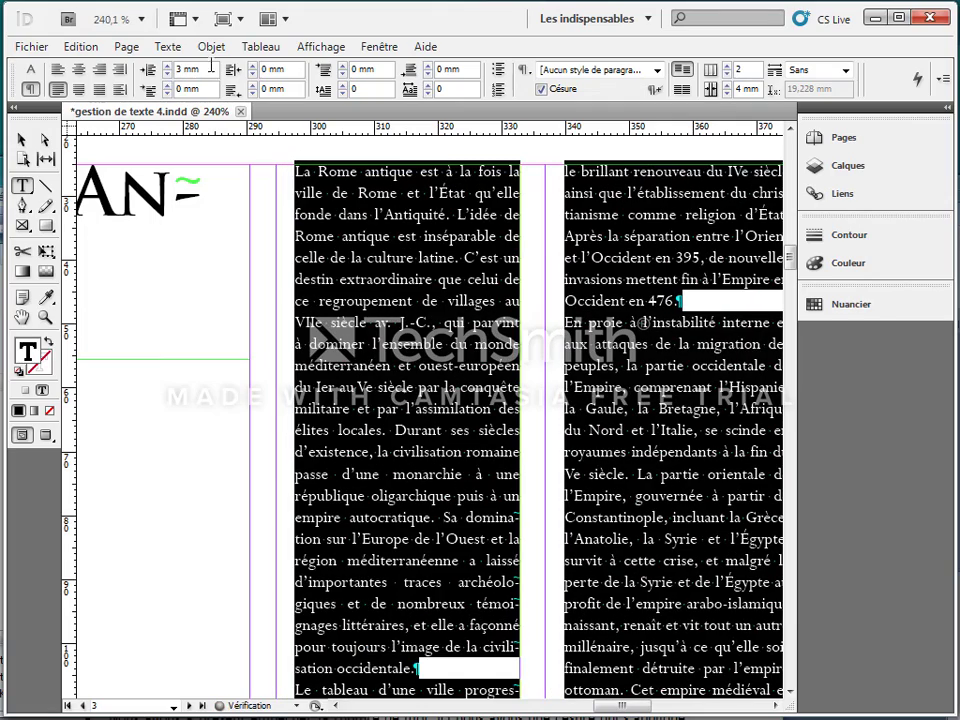
{"action": "left_click", "coordinate": [253, 65]}
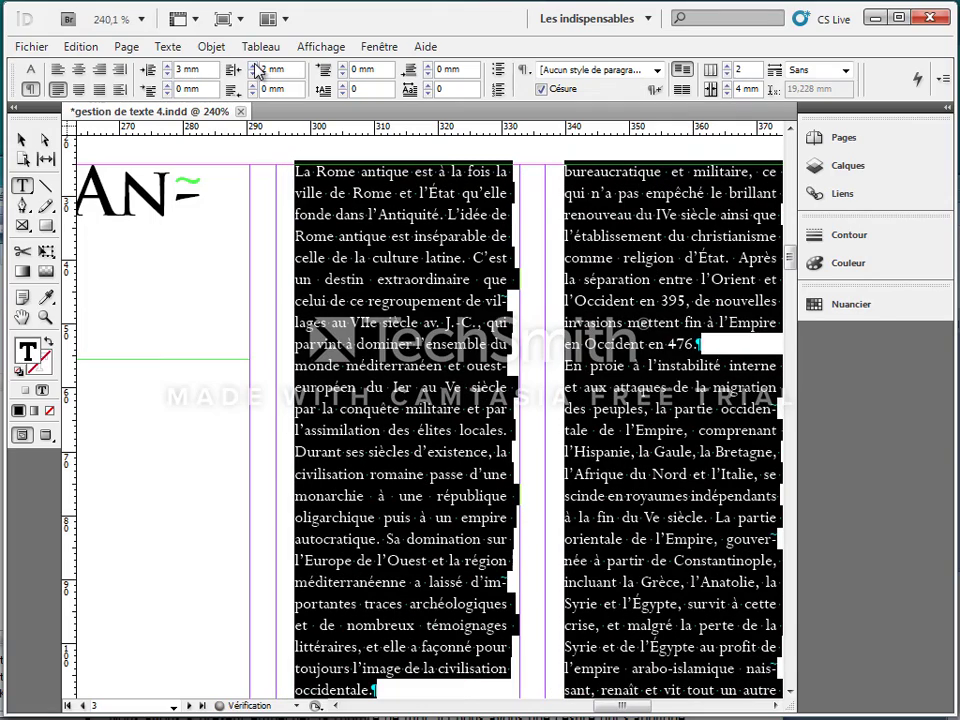
{"action": "left_click", "coordinate": [169, 75]}
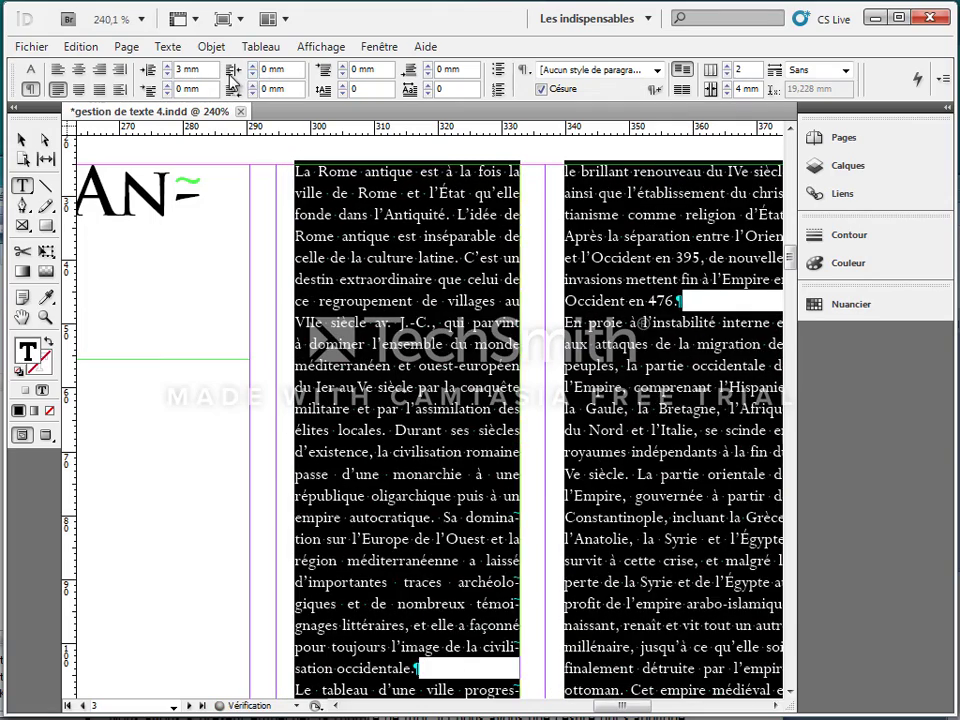
{"action": "left_click", "coordinate": [170, 77]}
{"action": "left_click", "coordinate": [170, 77]}
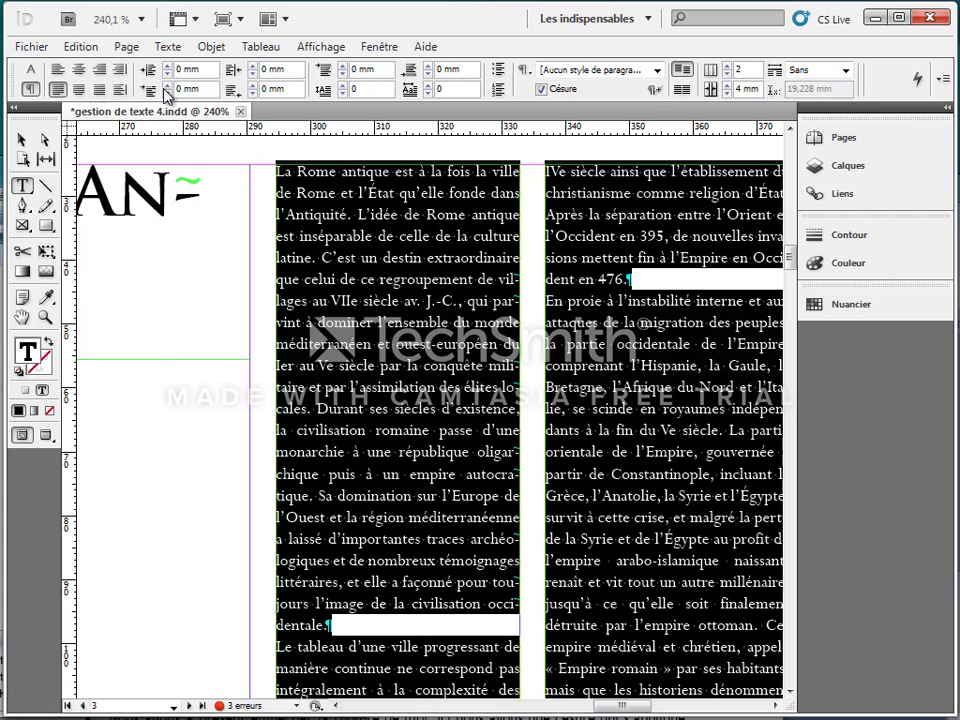
Step: Try a first-line indent of up to 5 mm on the selected paragraphs, and reset it to 0 mm
{"action": "left_click", "coordinate": [167, 86]}
{"action": "left_click", "coordinate": [168, 86]}
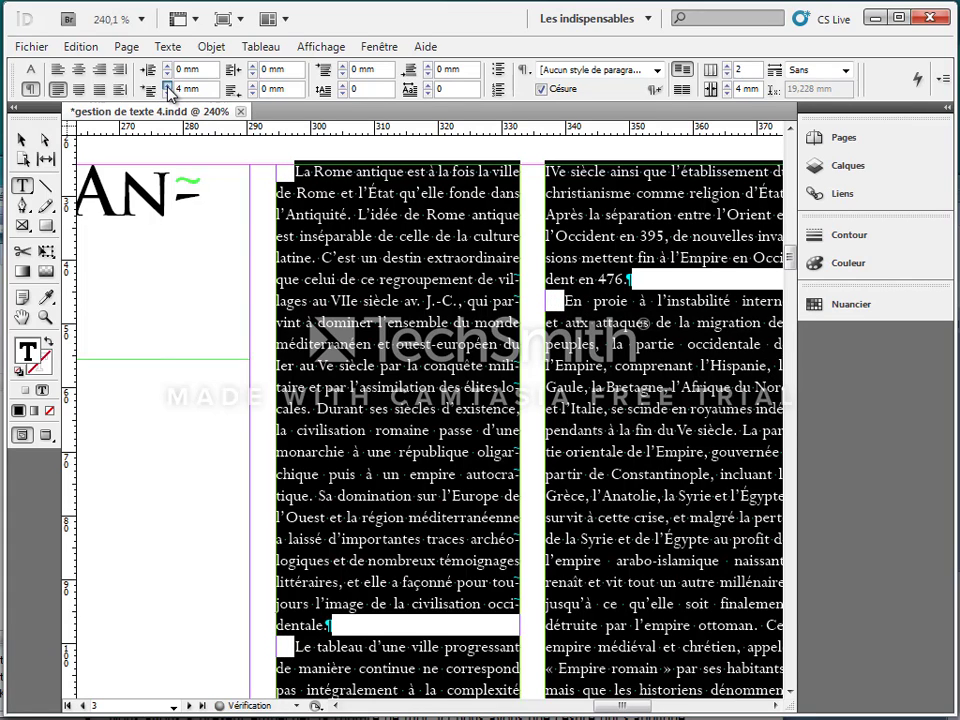
{"action": "left_click", "coordinate": [168, 86]}
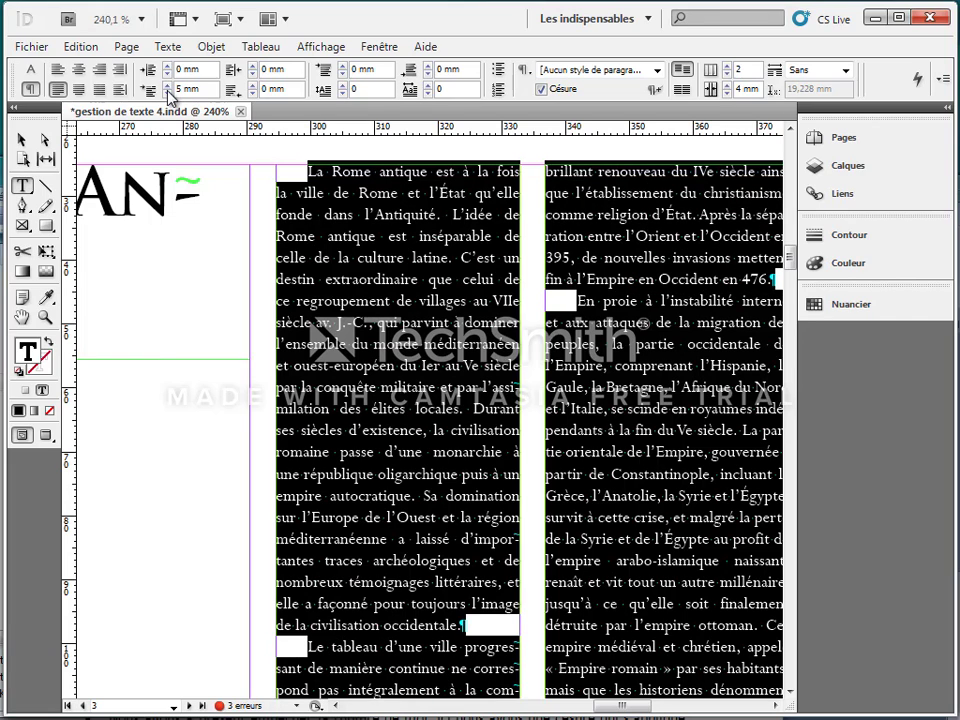
{"action": "left_click", "coordinate": [168, 94]}
{"action": "left_click", "coordinate": [168, 94]}
{"action": "left_click", "coordinate": [168, 94]}
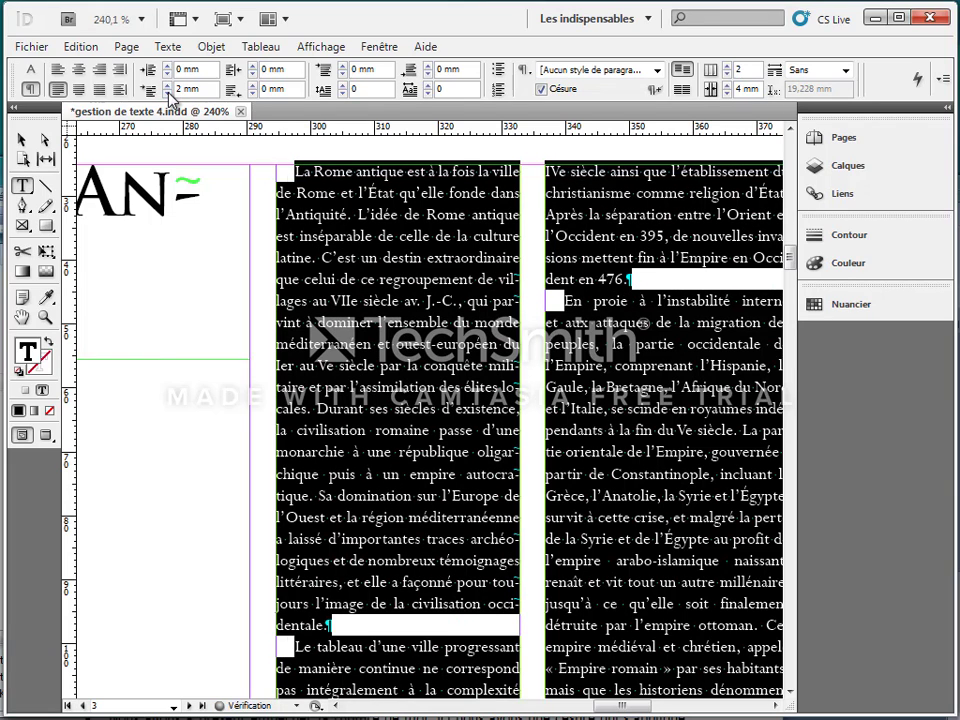
{"action": "left_click", "coordinate": [168, 94]}
{"action": "left_click", "coordinate": [168, 94]}
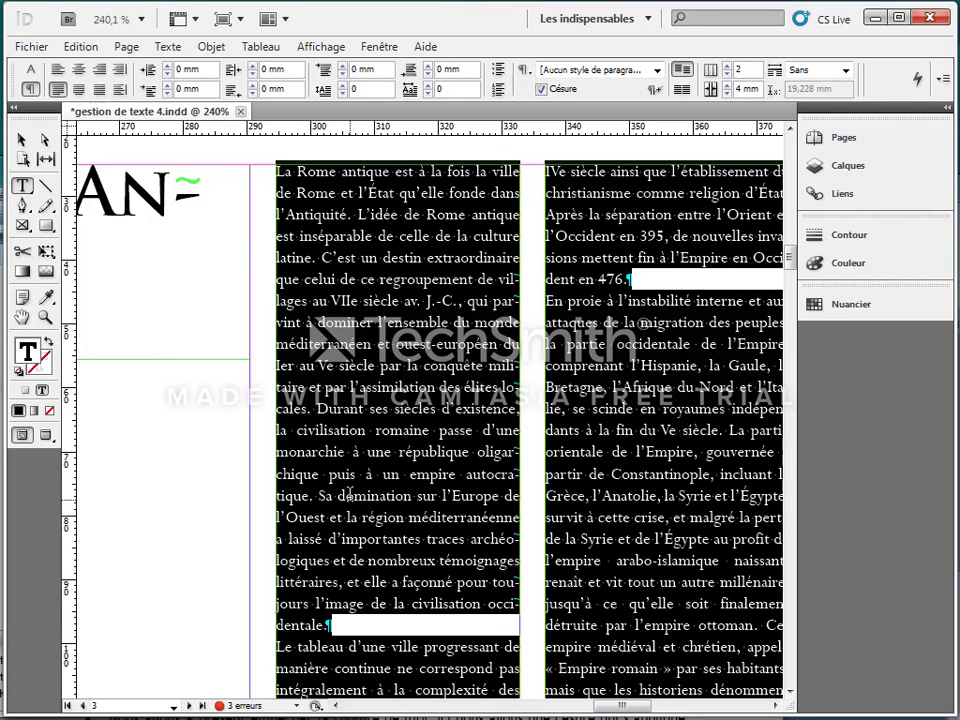
Step: Try inserting an empty paragraph at the end of the first paragraph, and remove it
{"action": "left_click", "coordinate": [345, 627]}
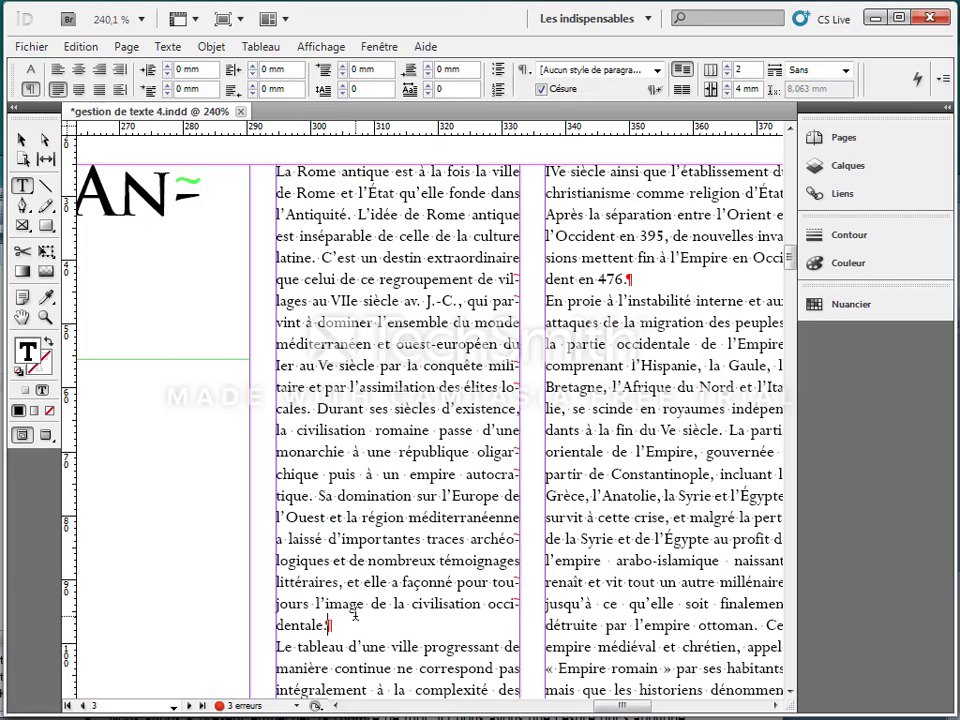
{"action": "key", "text": "Return"}
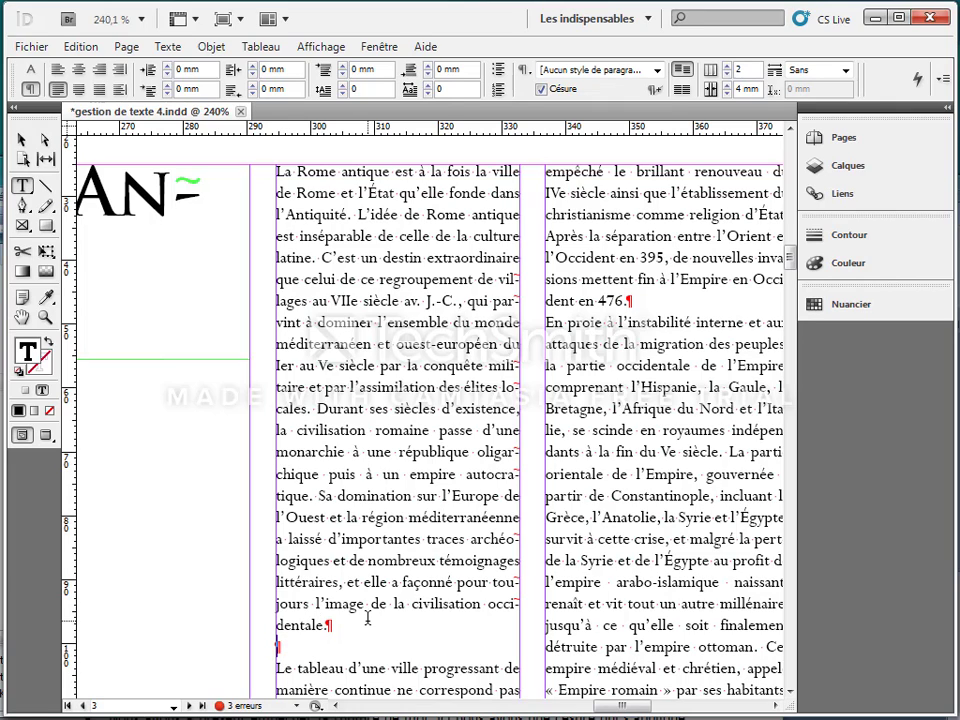
{"action": "key", "text": "BackSpace"}
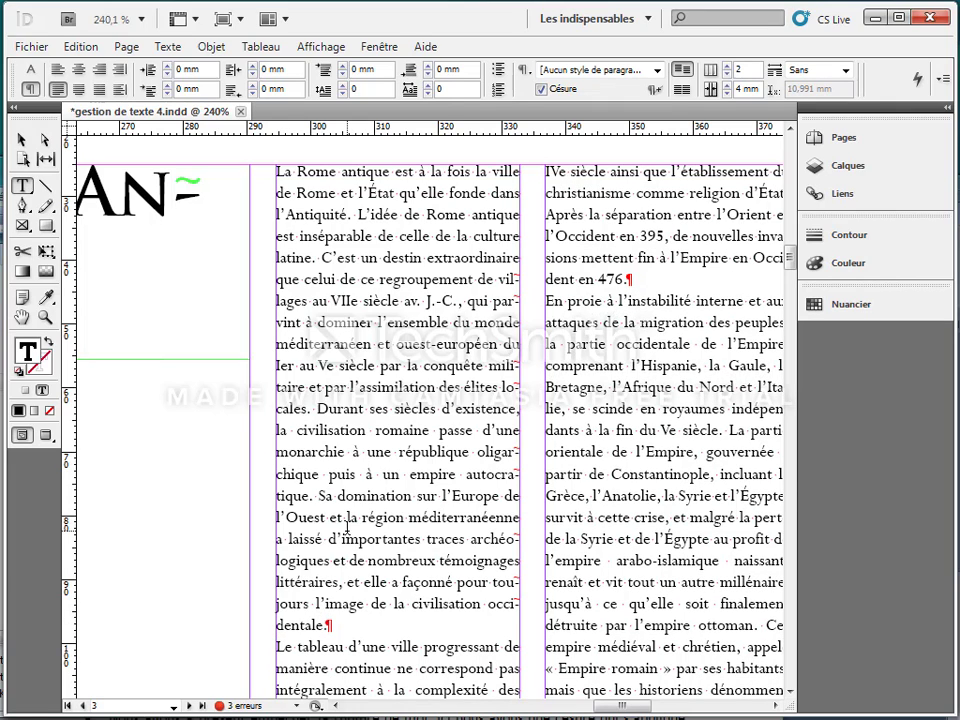
Step: Try a 3 mm space after every paragraph of the body text, and reset it to 0 mm
{"action": "key", "text": "ctrl+a"}
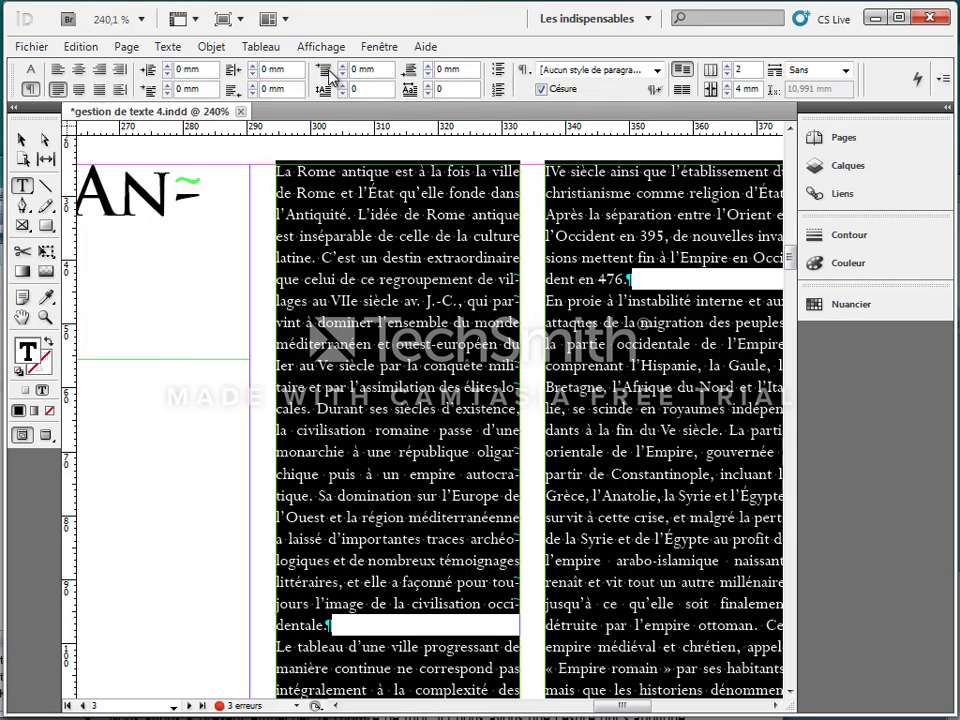
{"action": "left_click", "coordinate": [428, 65]}
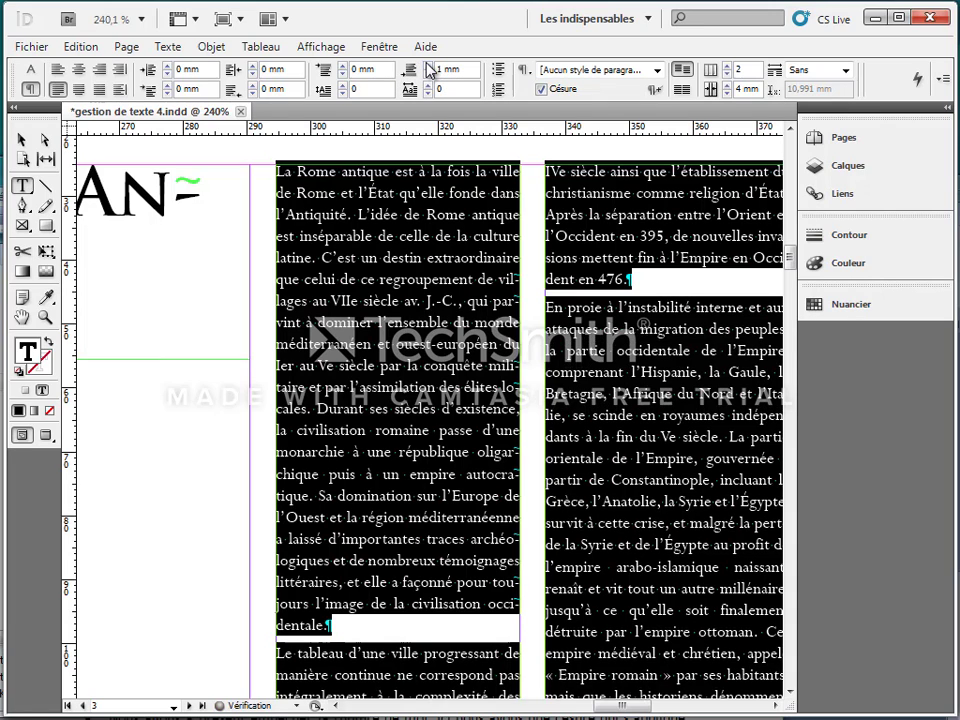
{"action": "left_click", "coordinate": [428, 66]}
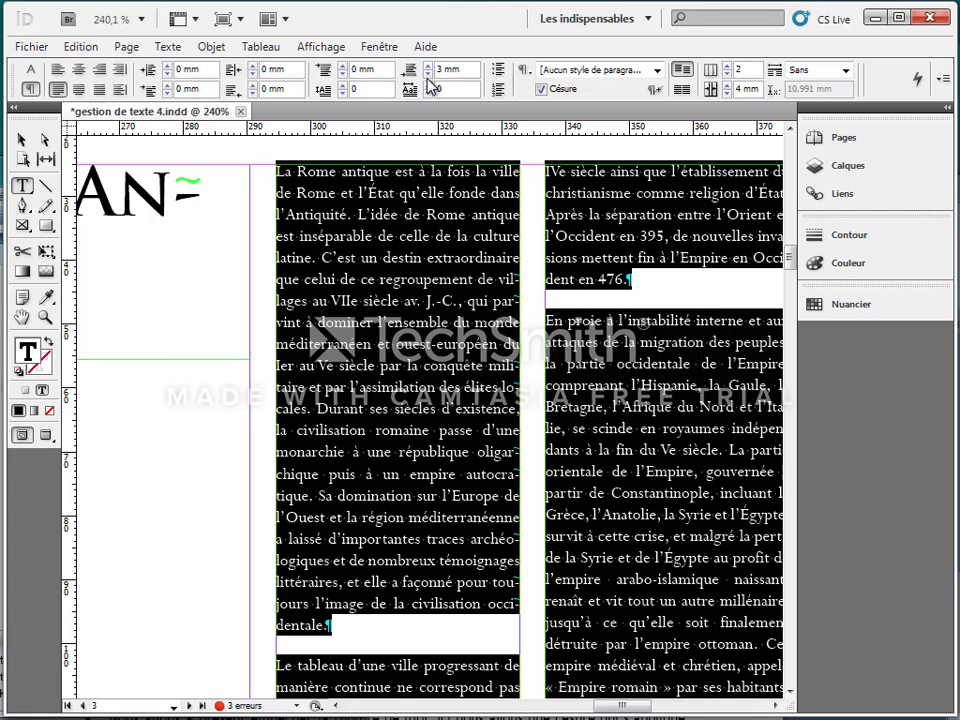
{"action": "left_click", "coordinate": [428, 77]}
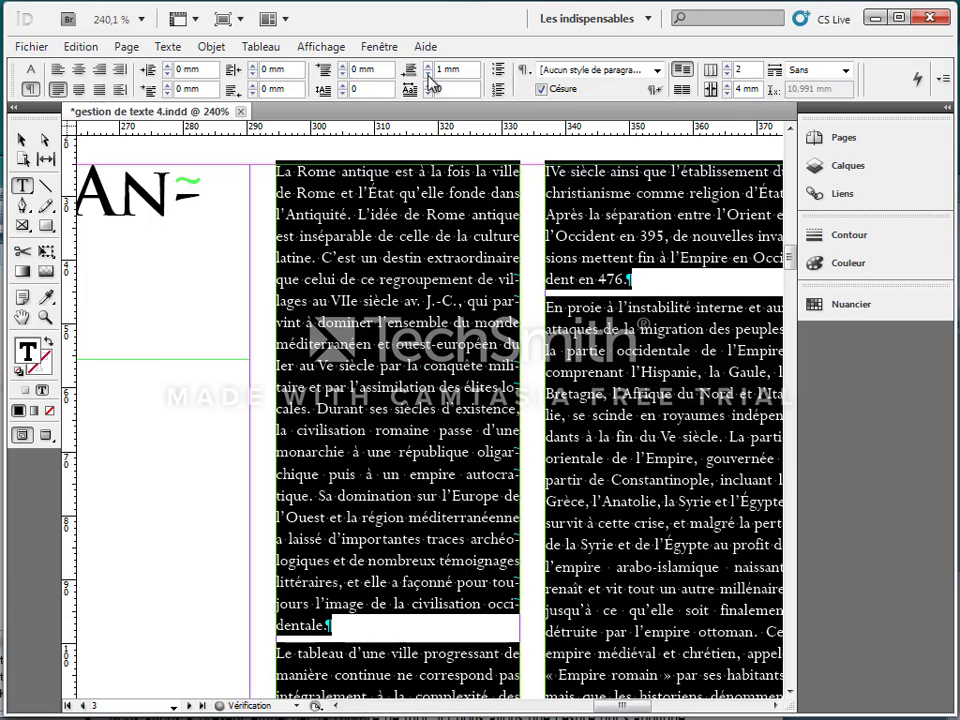
{"action": "left_click", "coordinate": [428, 77]}
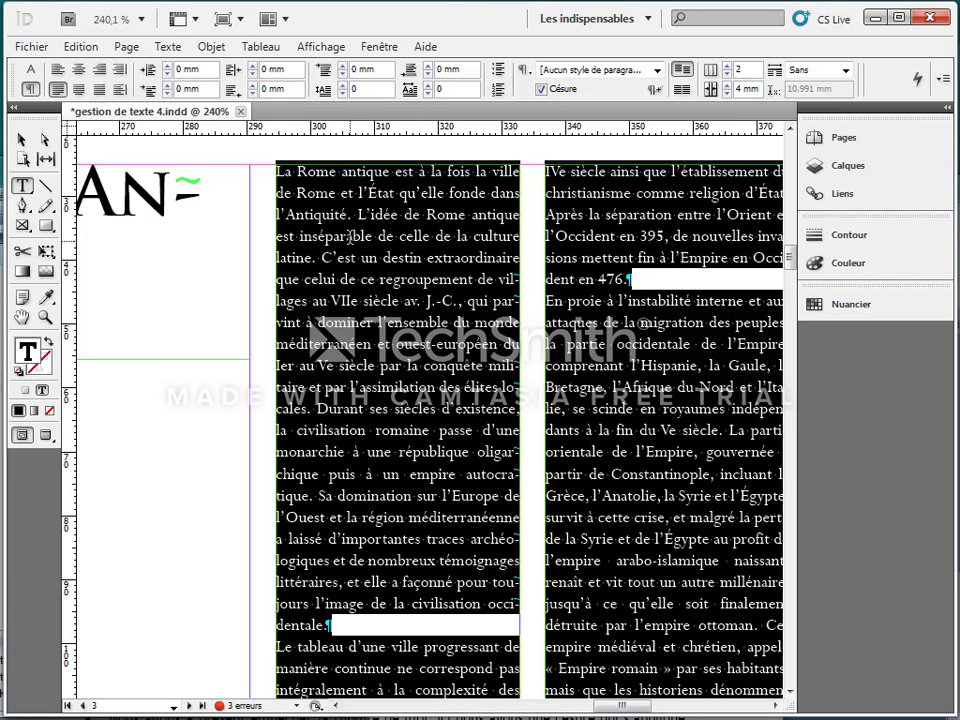
Step: Give the first paragraph a drop cap three lines high
{"action": "left_click", "coordinate": [371, 190]}
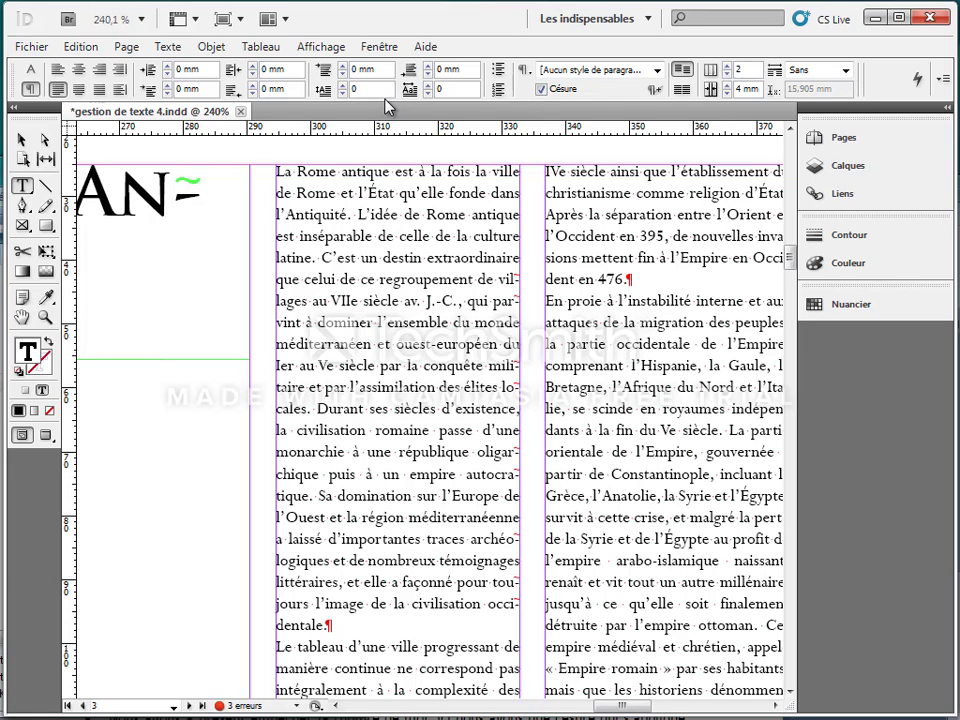
{"action": "left_click", "coordinate": [345, 87]}
{"action": "left_click", "coordinate": [344, 86]}
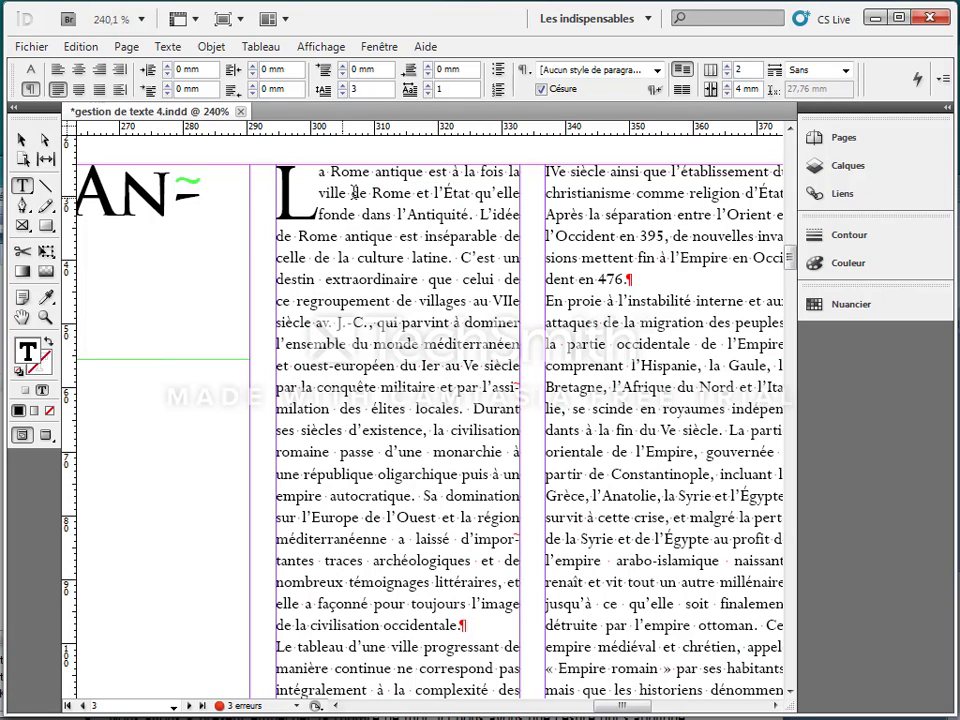
Step: Try extending the first paragraph's drop cap to as many as 4 characters, and reset it to 1
{"action": "left_click", "coordinate": [428, 87]}
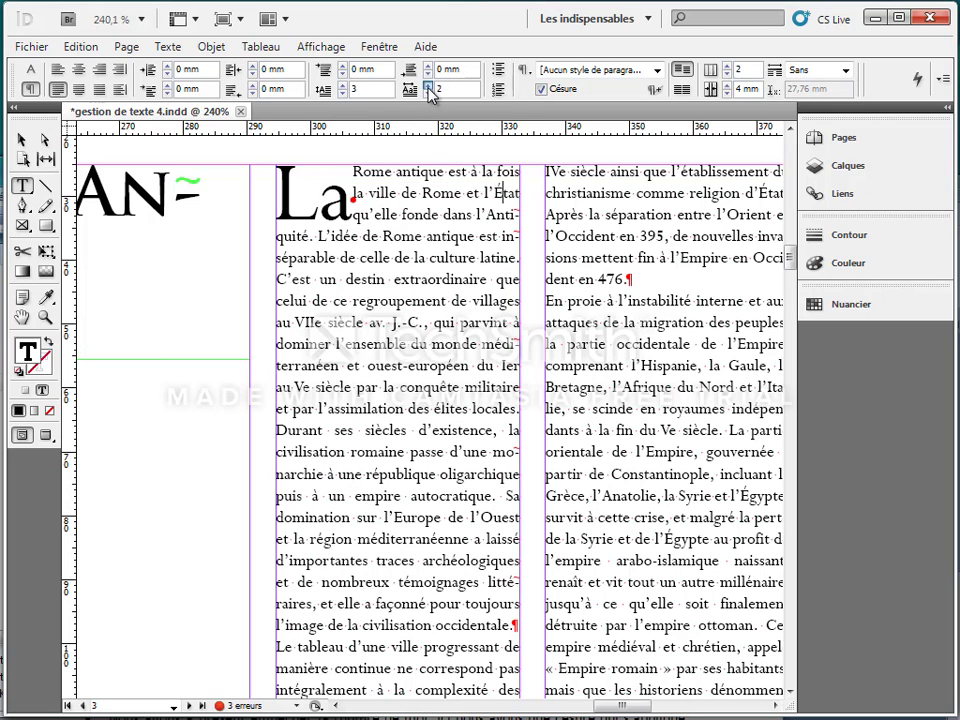
{"action": "left_click", "coordinate": [428, 87]}
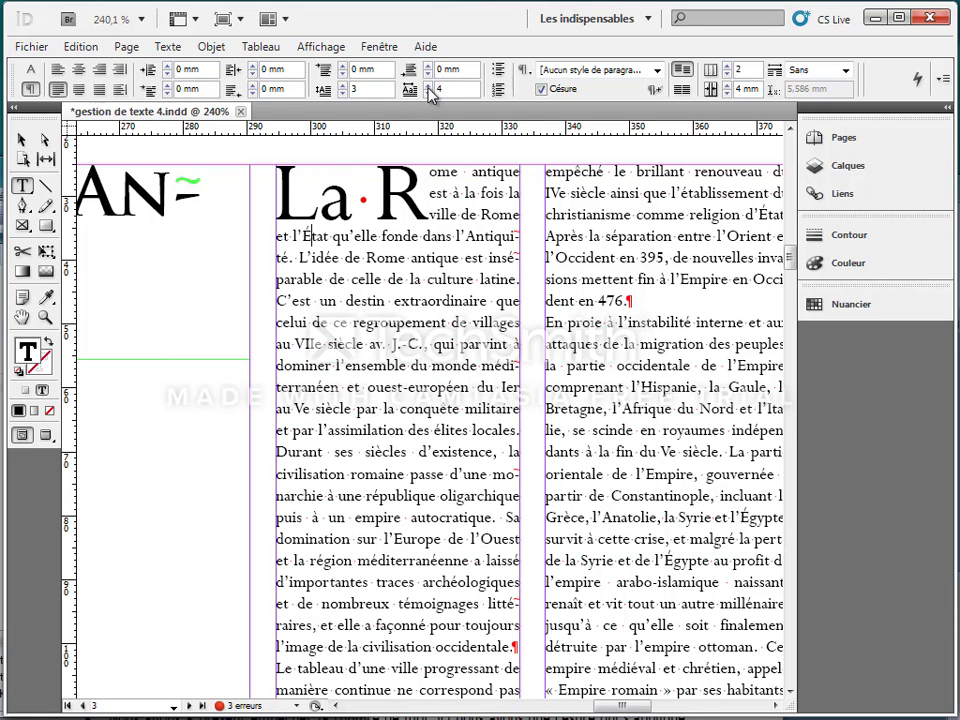
{"action": "left_click", "coordinate": [428, 93]}
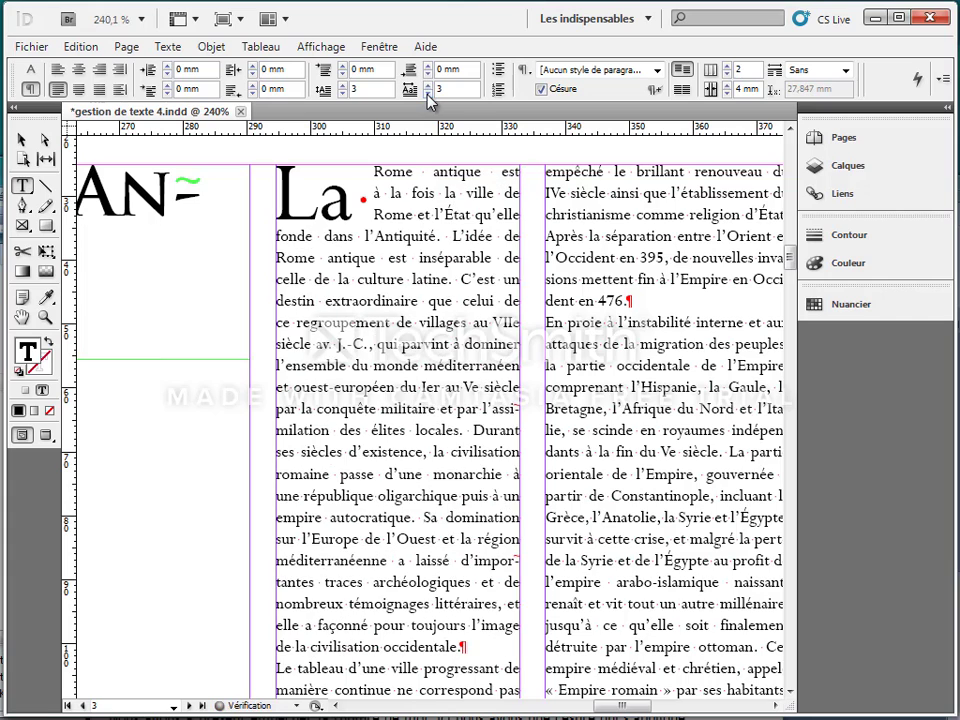
{"action": "left_click", "coordinate": [428, 93]}
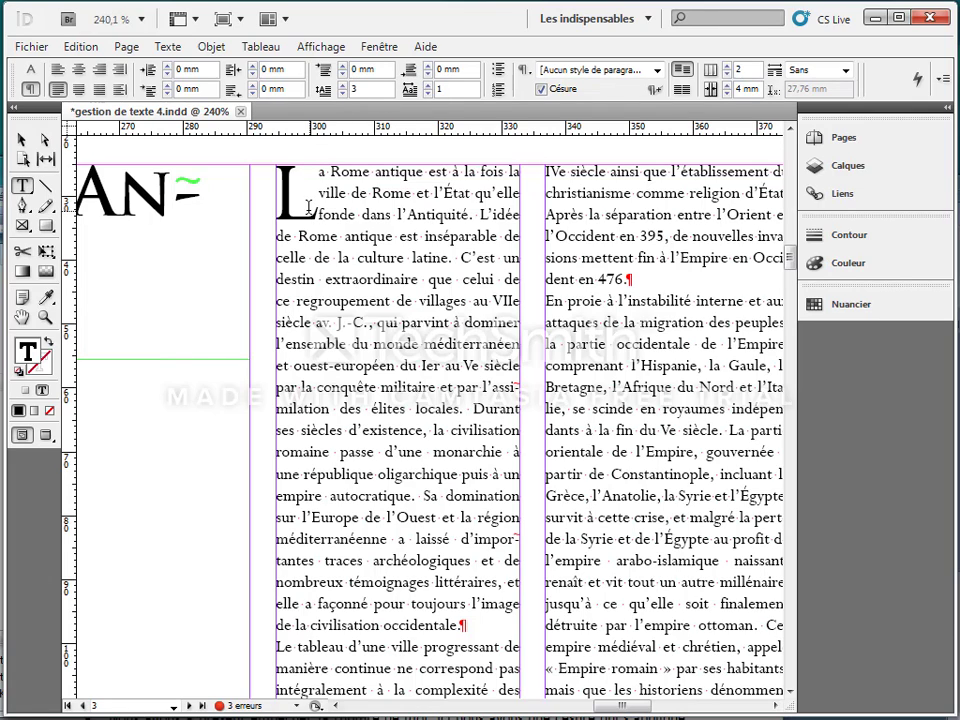
Step: Colour the drop cap "L" with the swatch C=25 M=40 J=65 N=0
{"action": "left_click_drag", "start_coordinate": [309, 208], "coordinate": [289, 205]}
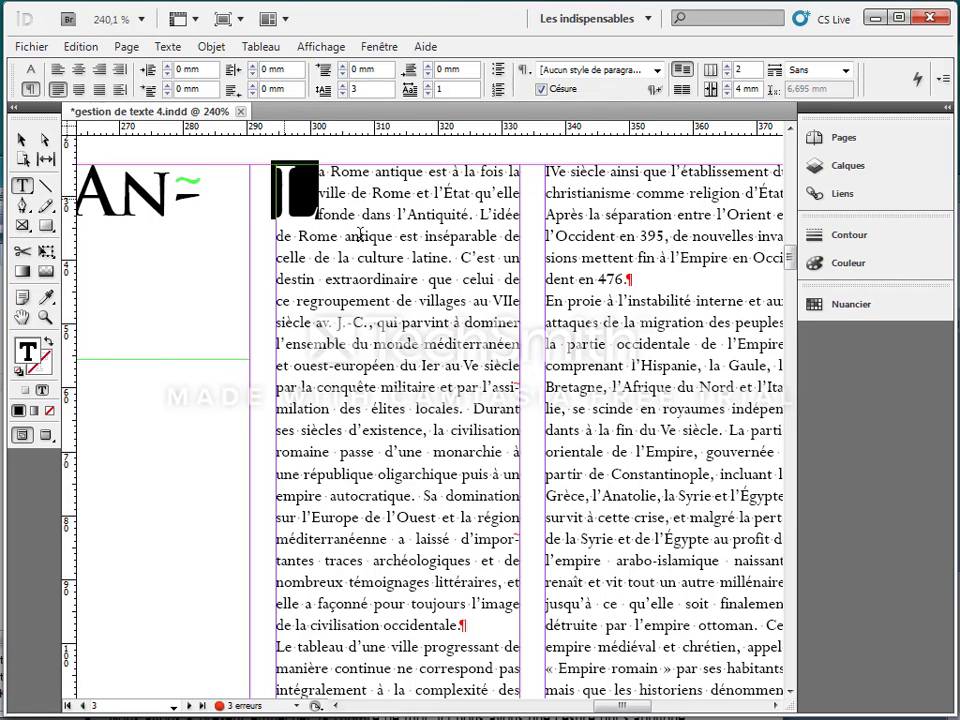
{"action": "left_click", "coordinate": [814, 305]}
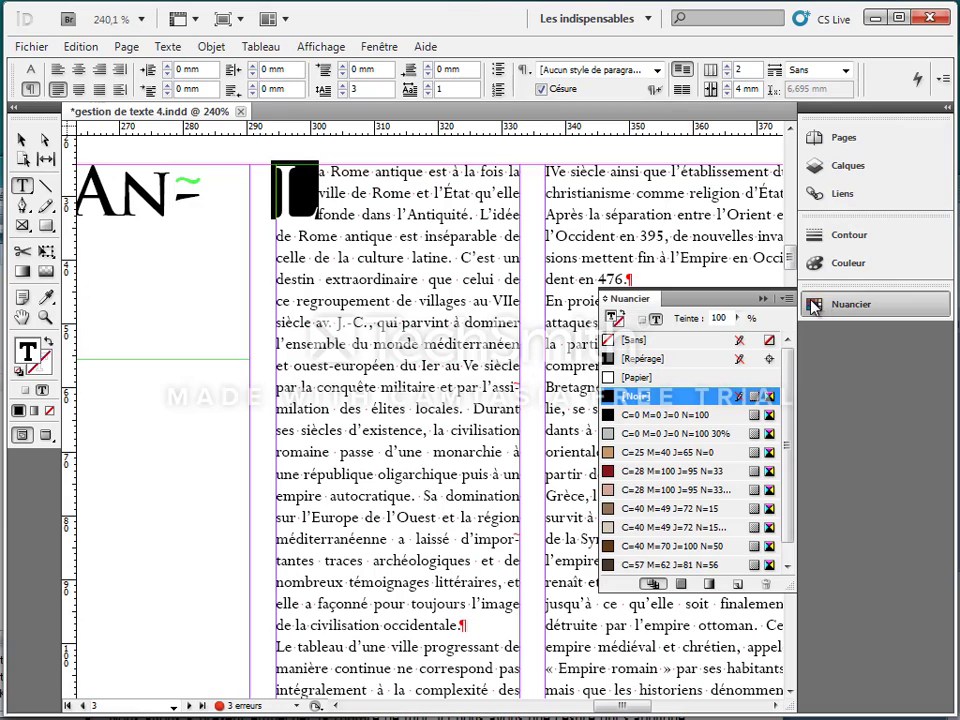
{"action": "left_click", "coordinate": [636, 452]}
{"action": "left_click", "coordinate": [416, 366]}
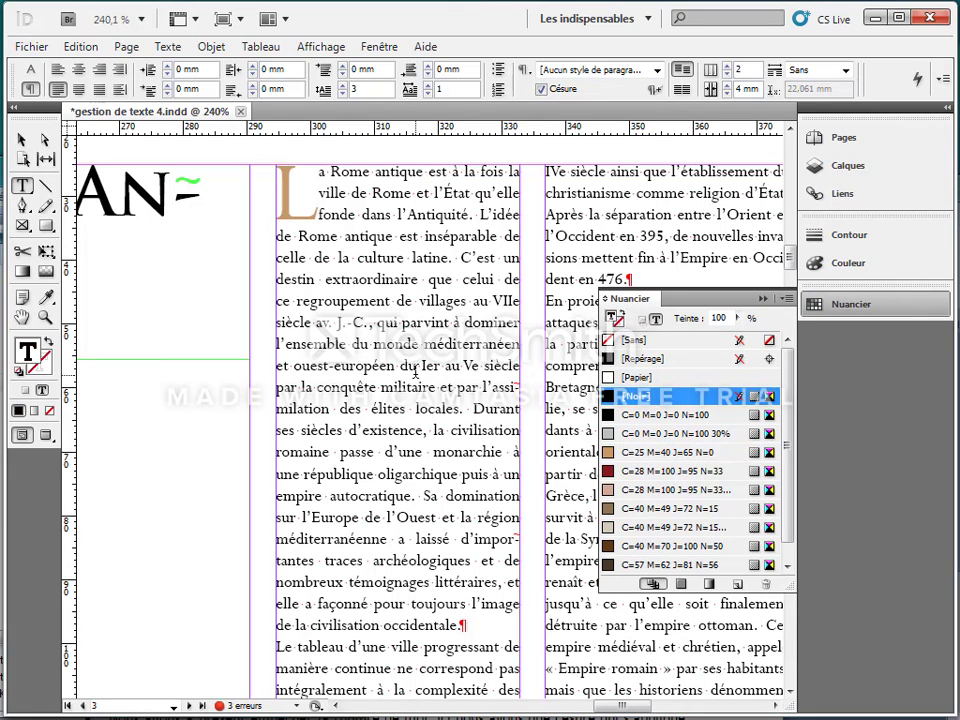
Step: Go to page 6 and place the text cursor in the paragraph beginning "Les premiers Romains sont organisés"
{"action": "scroll", "coordinate": [343, 206], "scroll_direction": "down", "scroll_amount": 2}
{"action": "scroll", "coordinate": [343, 206], "scroll_direction": "down", "scroll_amount": 15}
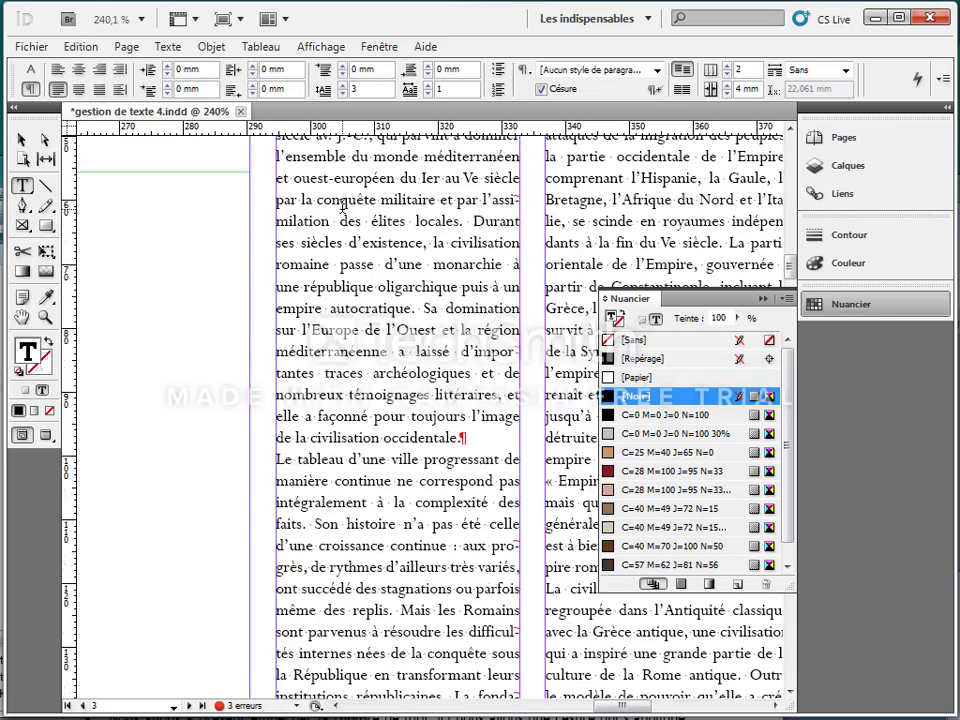
{"action": "scroll", "coordinate": [343, 206], "scroll_direction": "down", "scroll_amount": 20}
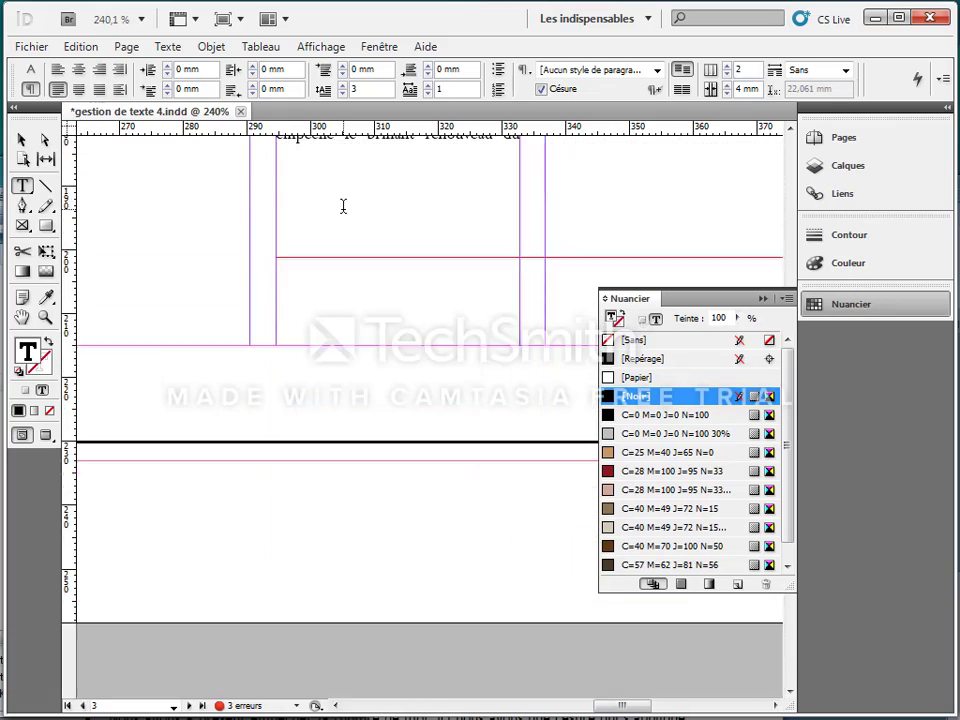
{"action": "scroll", "coordinate": [343, 229], "scroll_direction": "down", "scroll_amount": 20}
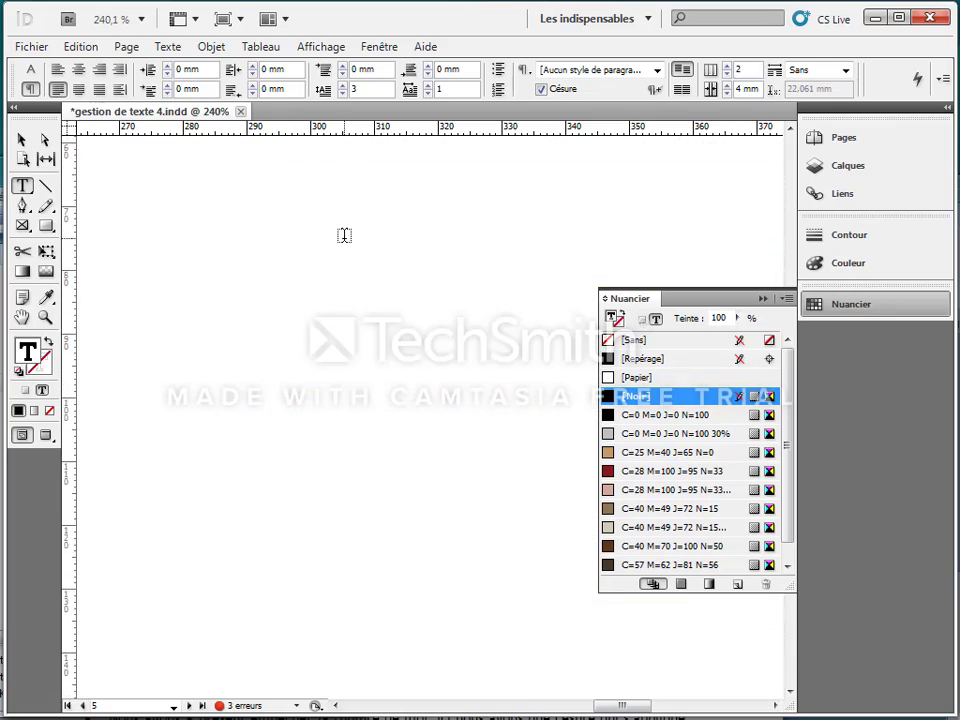
{"action": "scroll", "coordinate": [352, 272], "scroll_direction": "down", "scroll_amount": 10}
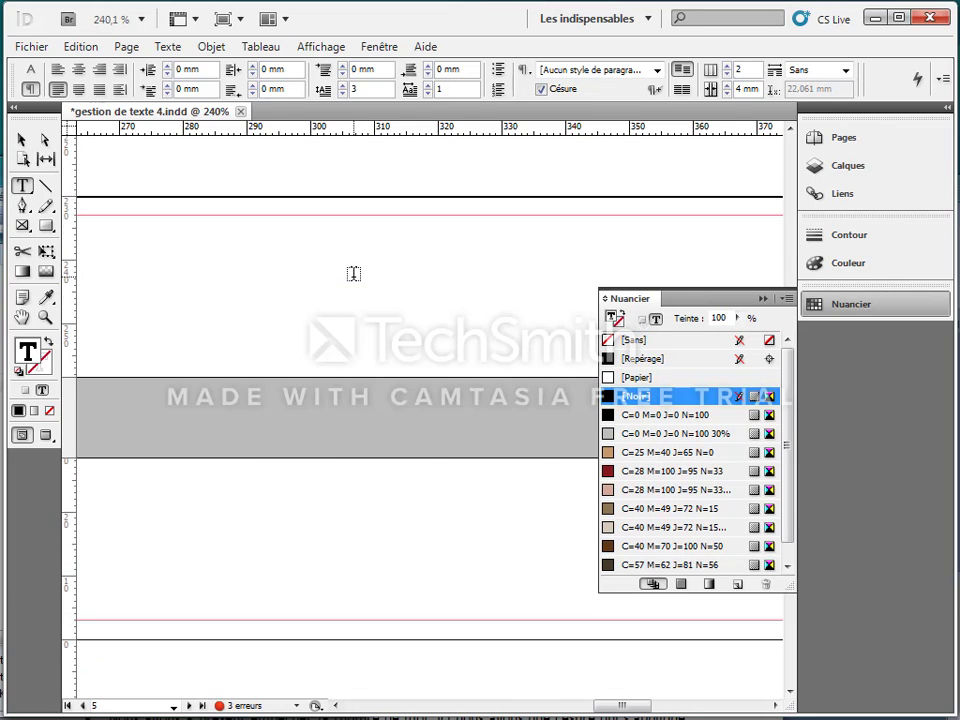
{"action": "left_click_drag", "start_coordinate": [634, 707], "coordinate": [530, 708]}
{"action": "scroll", "coordinate": [531, 640], "scroll_direction": "down", "scroll_amount": 10}
{"action": "scroll", "coordinate": [565, 578], "scroll_direction": "down", "scroll_amount": 4}
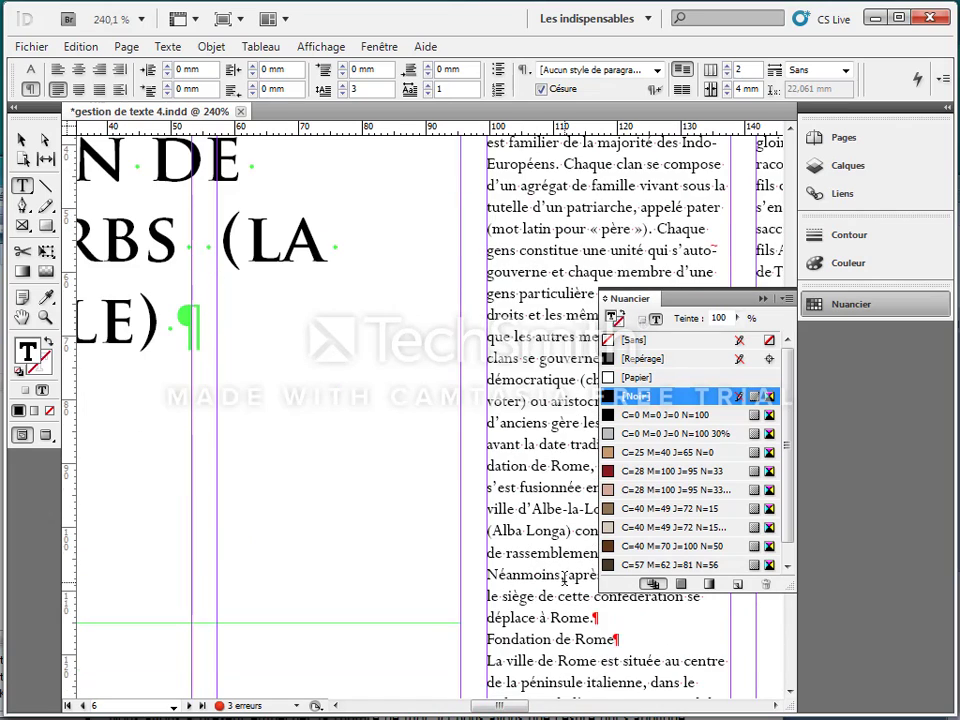
{"action": "scroll", "coordinate": [526, 183], "scroll_direction": "up", "scroll_amount": 2}
{"action": "left_click", "coordinate": [527, 170]}
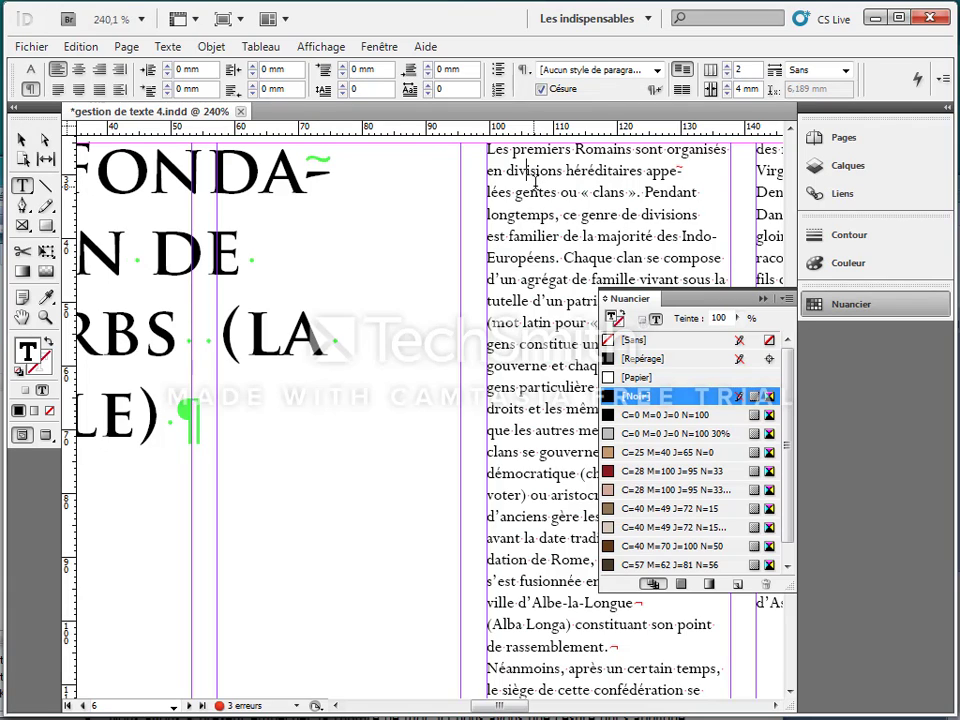
{"action": "left_click_drag", "start_coordinate": [517, 707], "coordinate": [546, 709]}
{"action": "scroll", "coordinate": [525, 660], "scroll_direction": "down", "scroll_amount": 2}
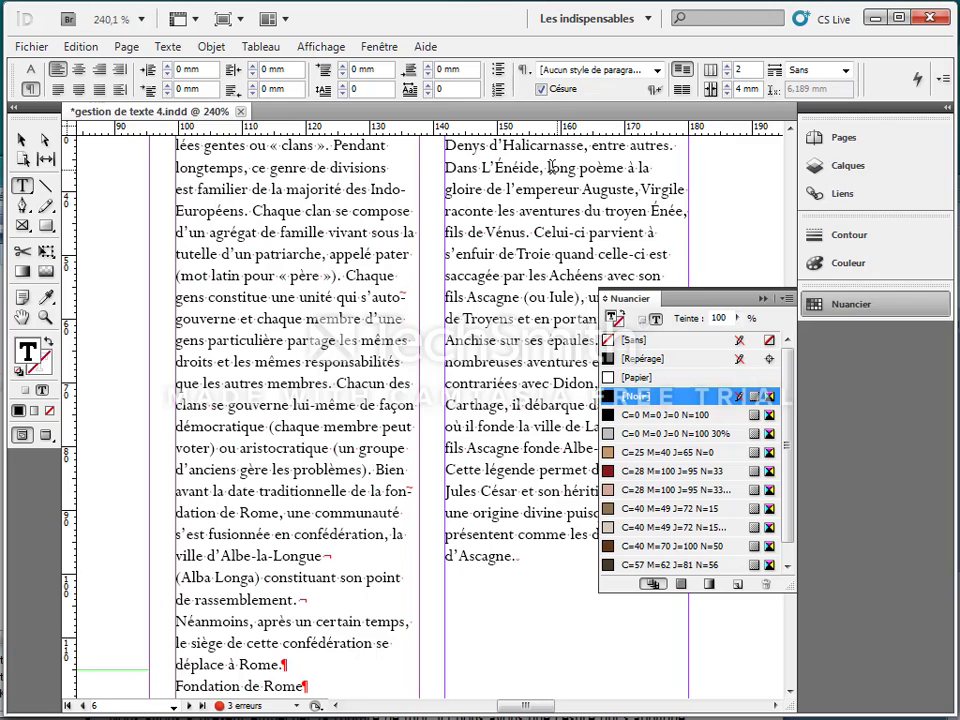
{"action": "left_click", "coordinate": [270, 170]}
{"action": "scroll", "coordinate": [316, 170], "scroll_direction": "up", "scroll_amount": 3}
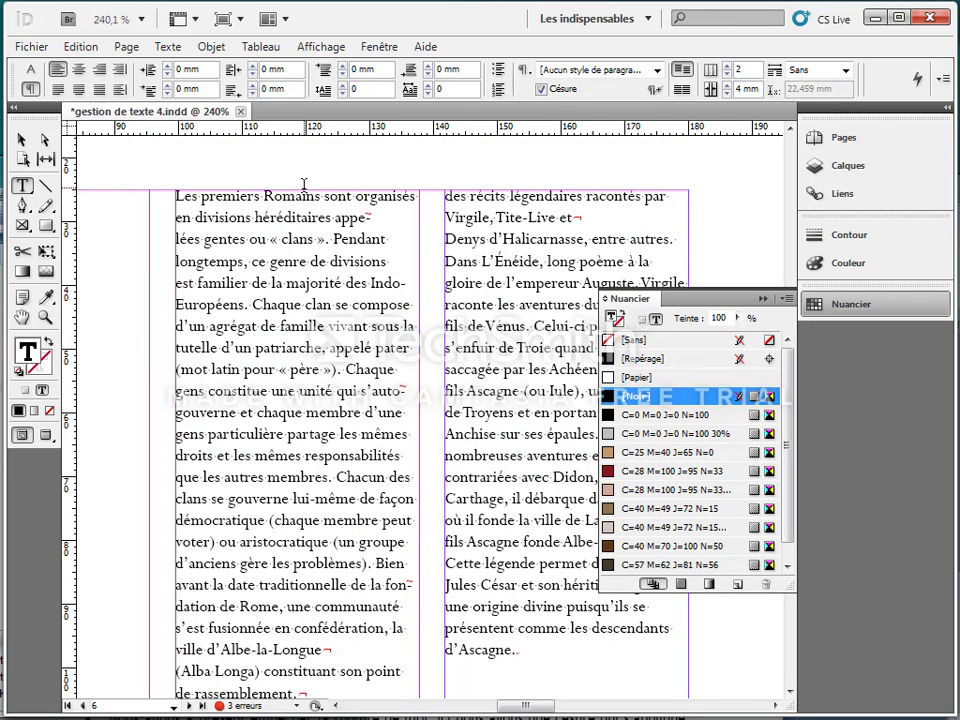
{"action": "scroll", "coordinate": [316, 185], "scroll_direction": "down", "scroll_amount": 1}
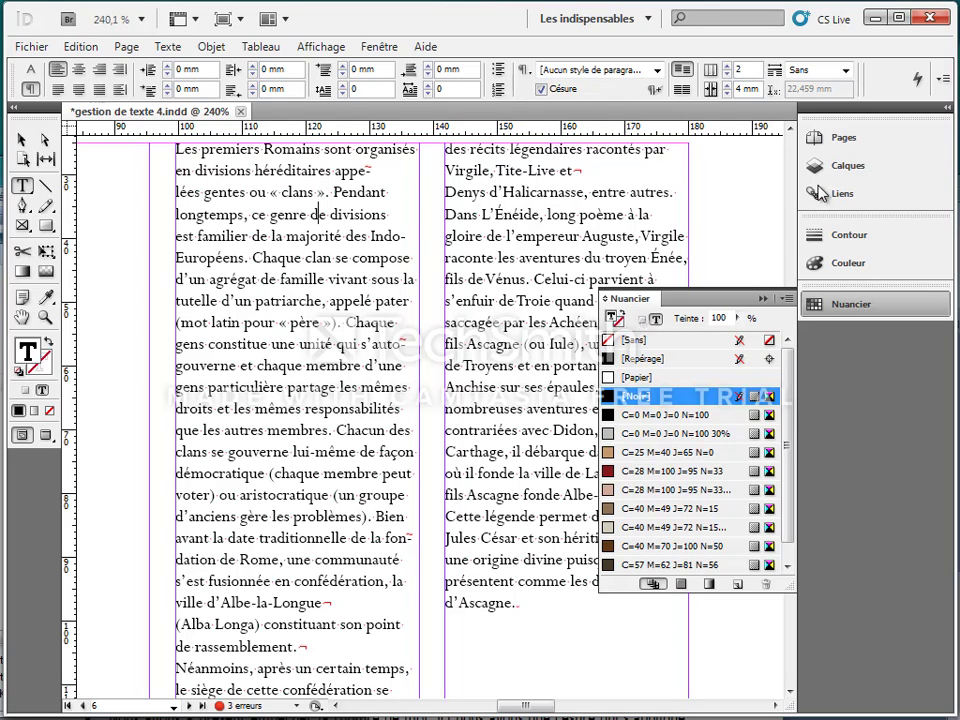
Step: Set the column layout of page 6's first body paragraph to "Etendue de colonnes" across all columns, keeping the text in view
{"action": "left_click", "coordinate": [943, 83]}
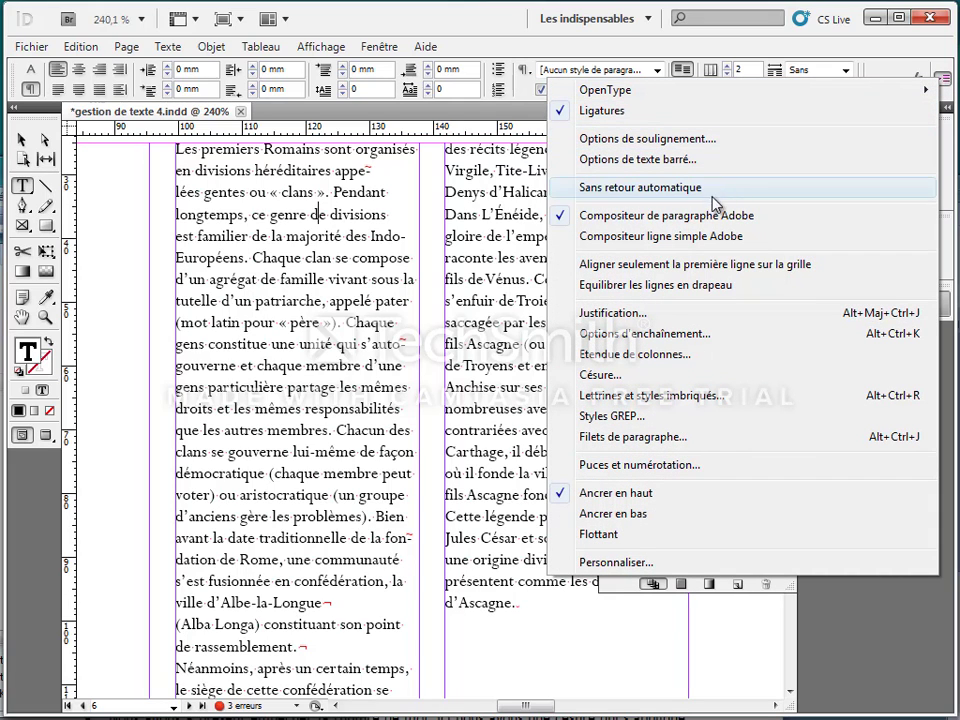
{"action": "left_click", "coordinate": [605, 354]}
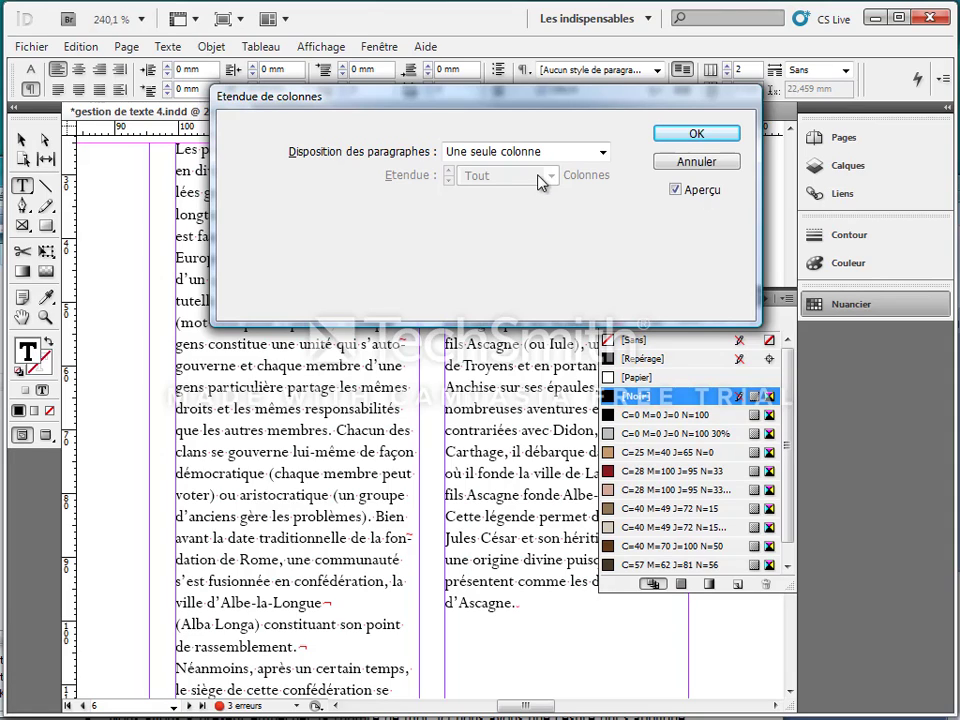
{"action": "left_click", "coordinate": [576, 155]}
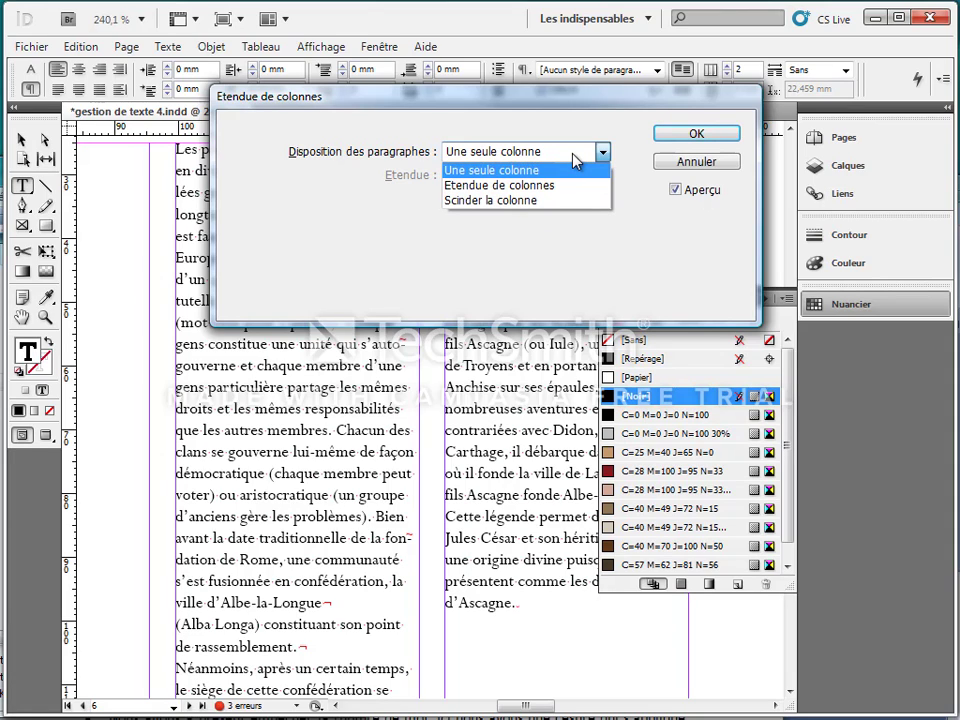
{"action": "left_click", "coordinate": [534, 186]}
{"action": "left_click_drag", "start_coordinate": [537, 97], "coordinate": [679, 383]}
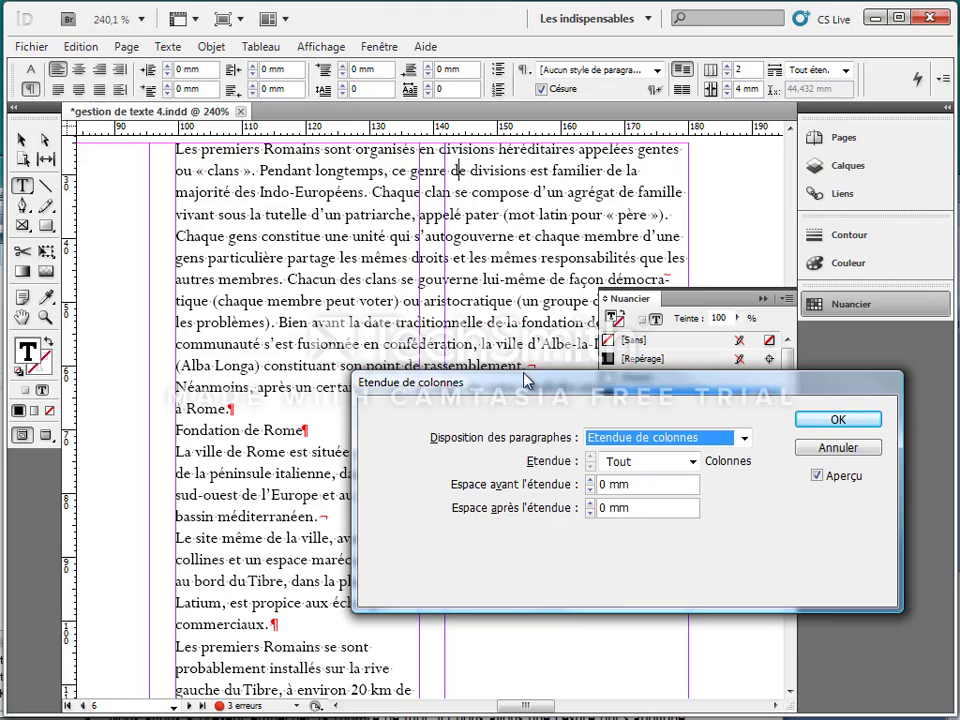
{"action": "left_click_drag", "start_coordinate": [524, 388], "coordinate": [503, 424]}
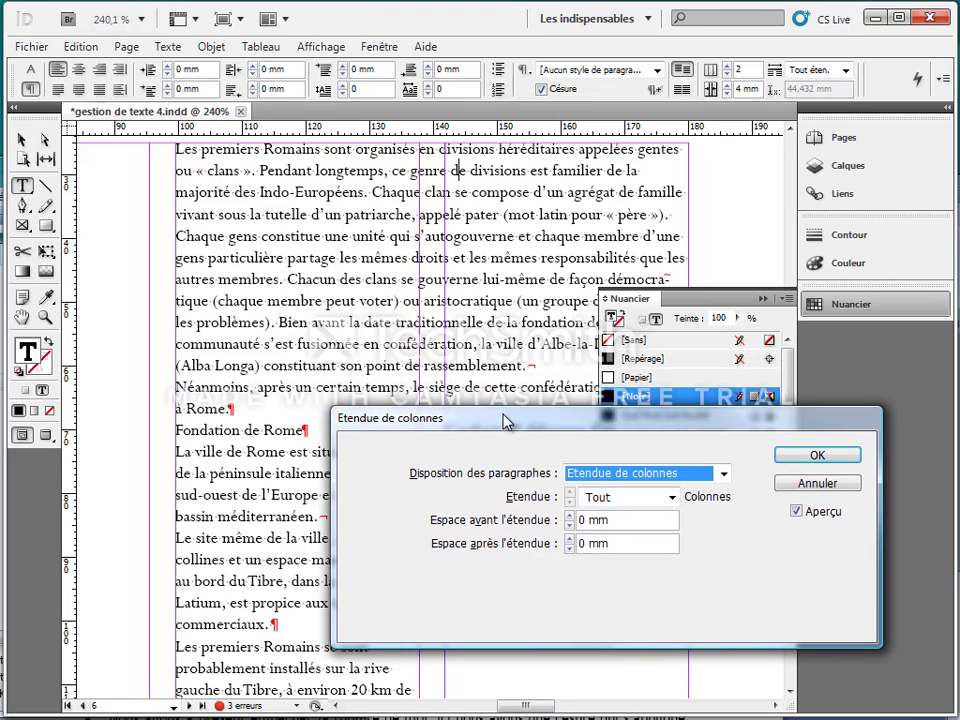
Step: Try splitting page 6's first body paragraph into 2 sub-columns with "Scinder la colonne"
{"action": "left_click", "coordinate": [721, 476]}
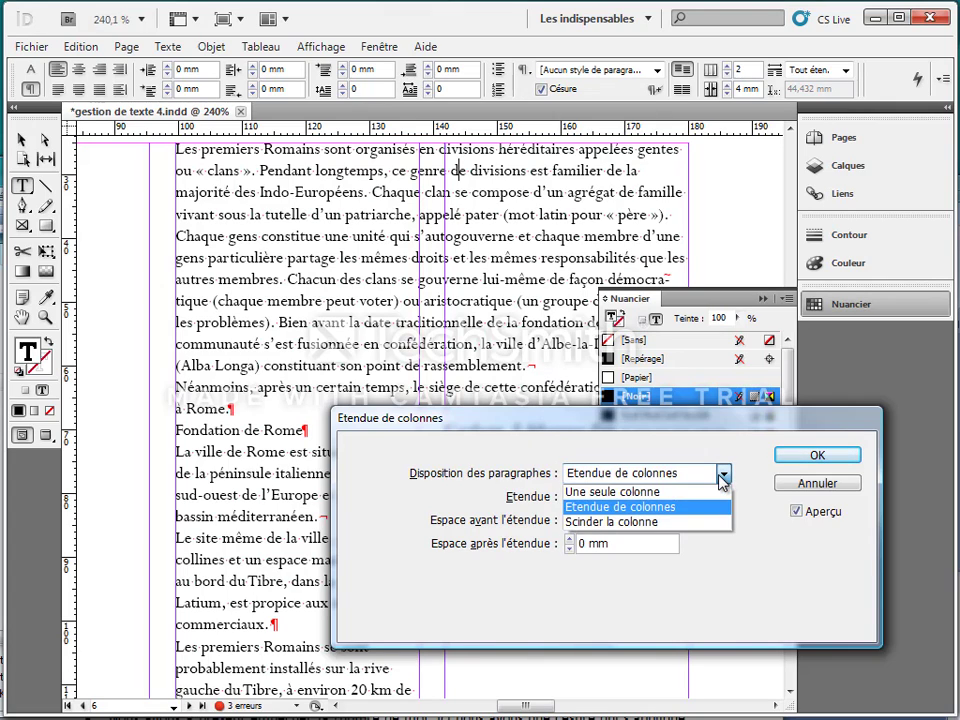
{"action": "left_click", "coordinate": [651, 522]}
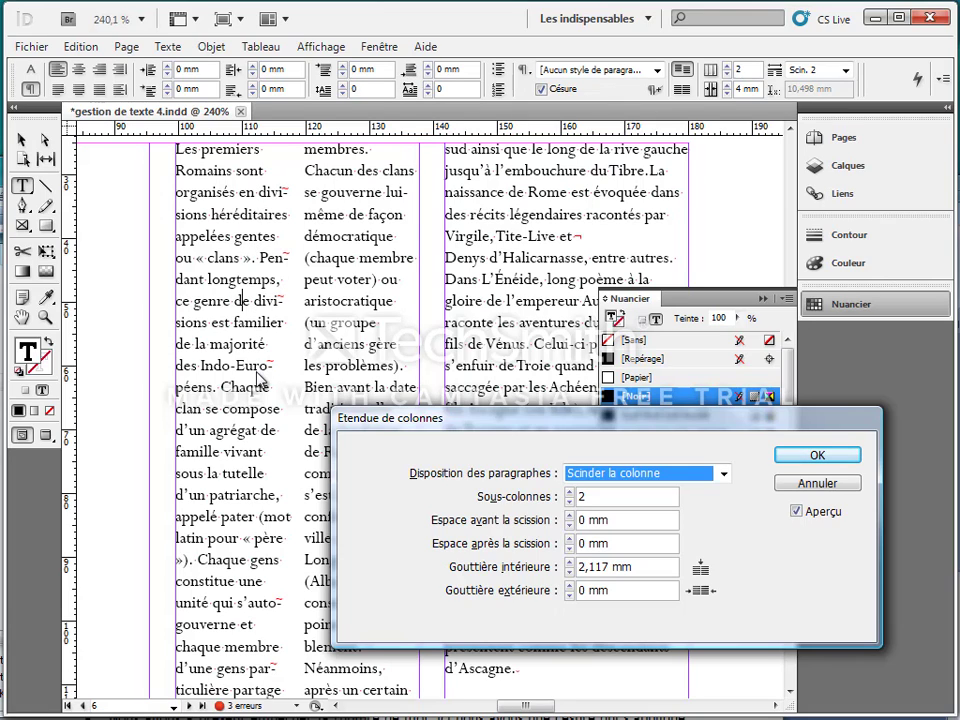
Step: Set the first body paragraph to "Etendue de colonnes" over 2 columns with 3 mm of space after the span, and apply it
{"action": "left_click", "coordinate": [722, 475]}
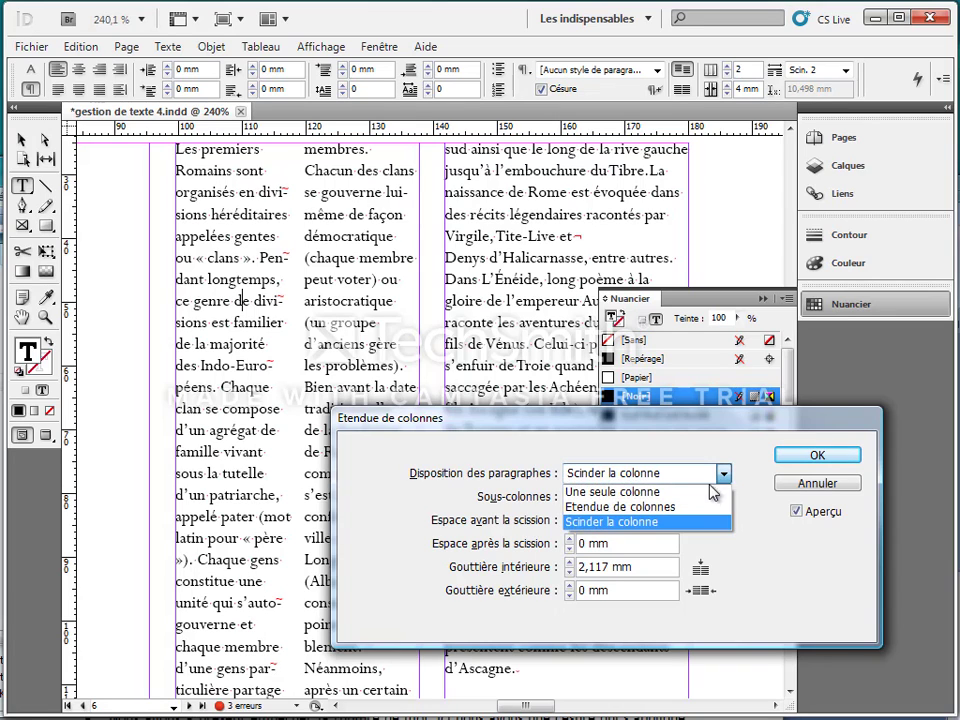
{"action": "left_click", "coordinate": [590, 507]}
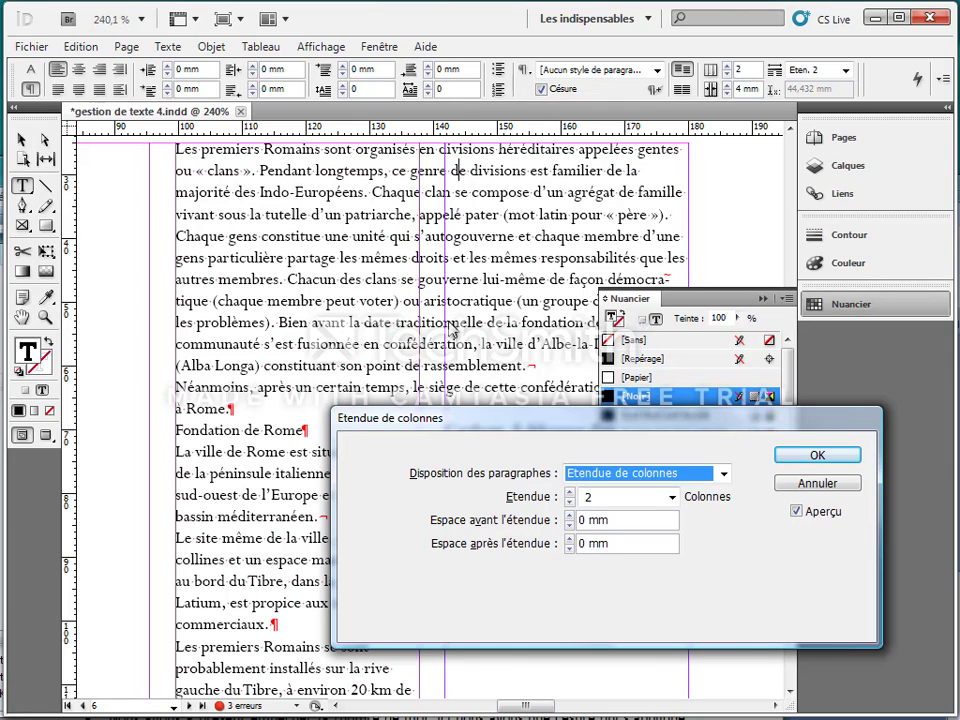
{"action": "left_click", "coordinate": [570, 539]}
{"action": "left_click", "coordinate": [570, 539]}
{"action": "left_click", "coordinate": [570, 539]}
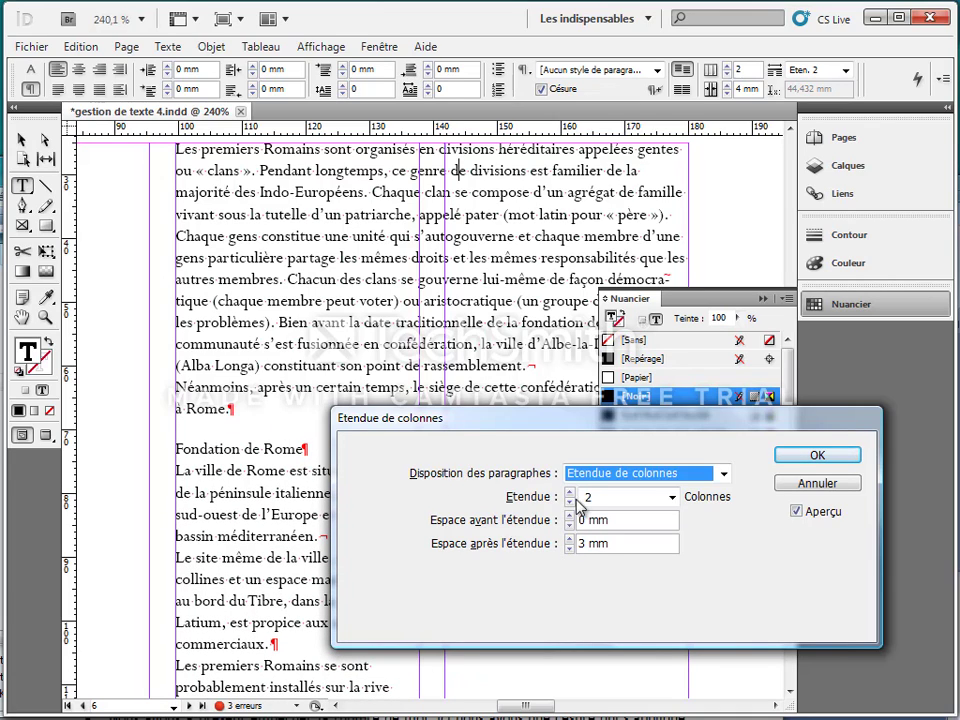
{"action": "left_click", "coordinate": [807, 458]}
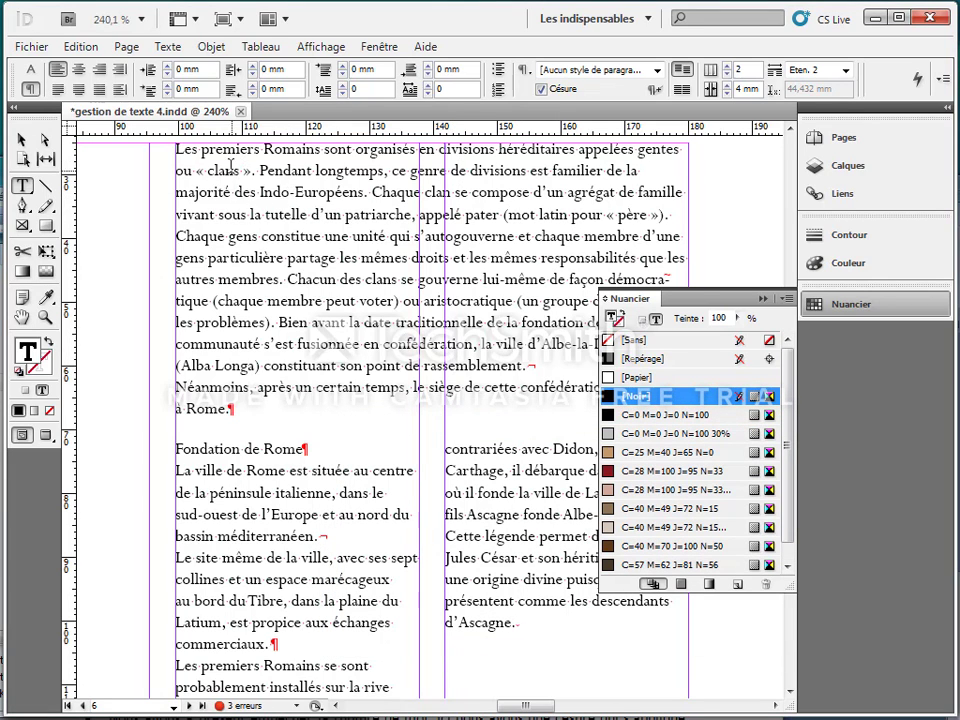
Step: Give the spanning paragraph "Les premiers Romains sont organisés" a one-character drop cap 3 lines high
{"action": "left_click", "coordinate": [205, 169]}
{"action": "left_click", "coordinate": [342, 86]}
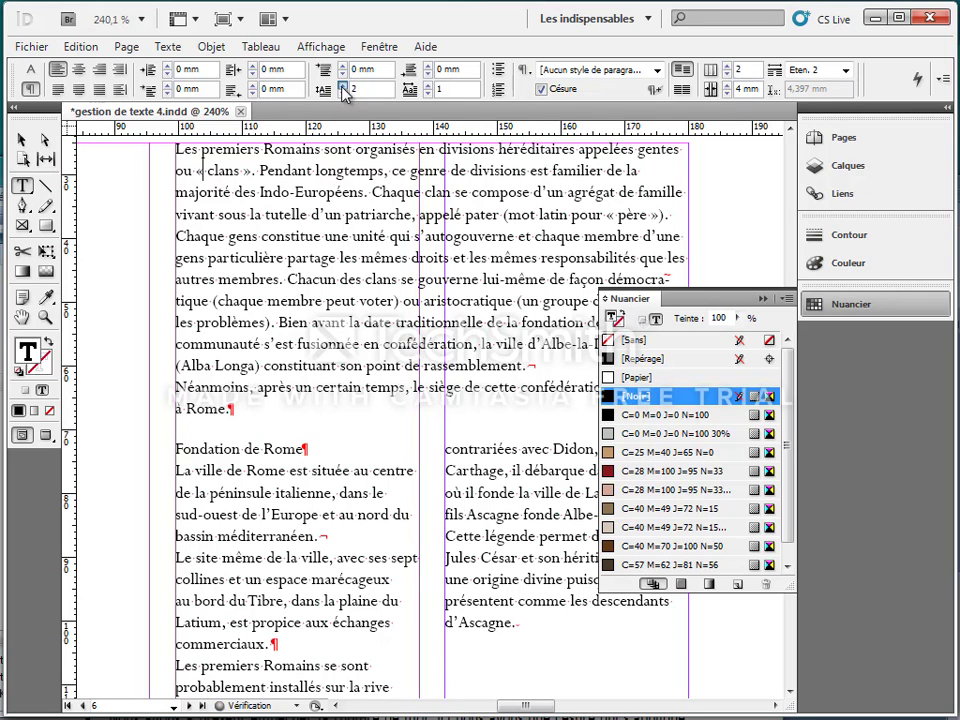
{"action": "left_click", "coordinate": [342, 86]}
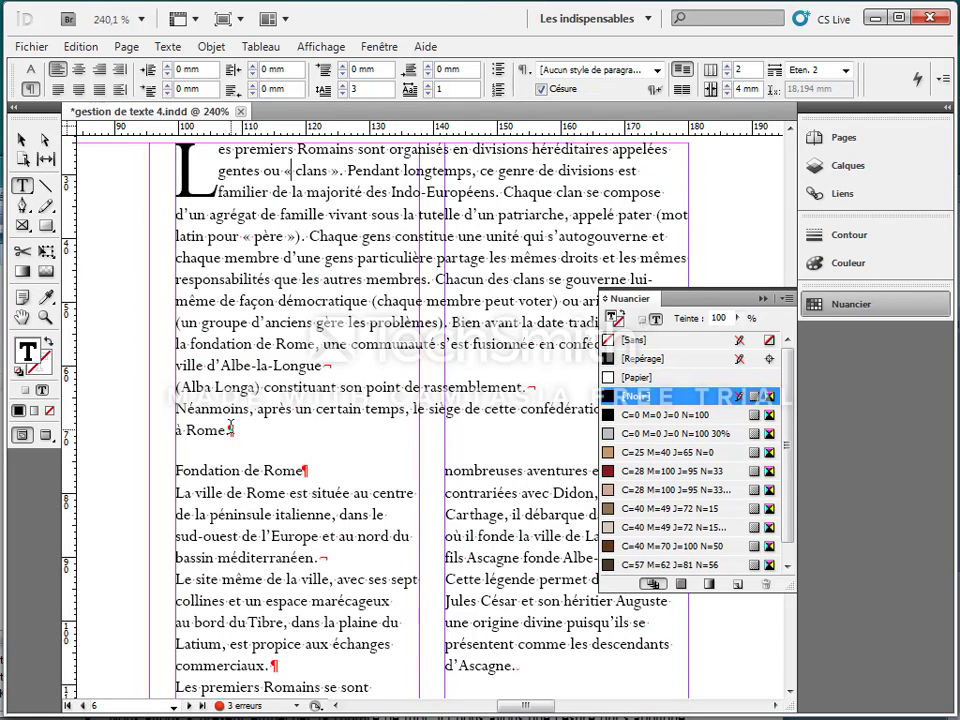
Step: Justify the whole spanning paragraph with its last line aligned left, and close the swatches
{"action": "left_click_drag", "start_coordinate": [231, 429], "coordinate": [160, 155]}
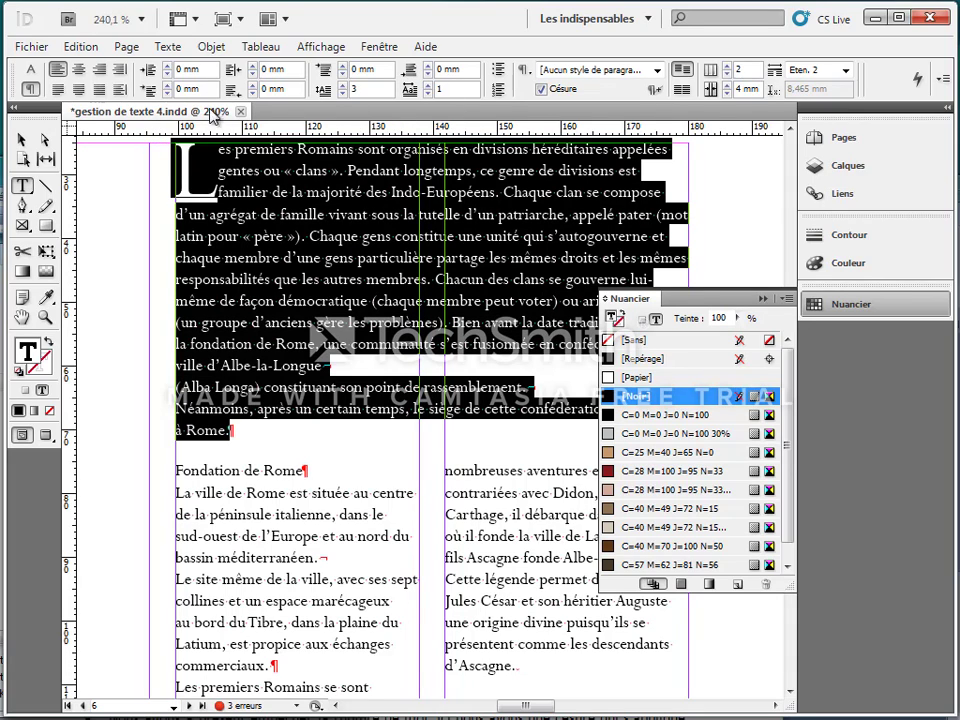
{"action": "left_click", "coordinate": [59, 91]}
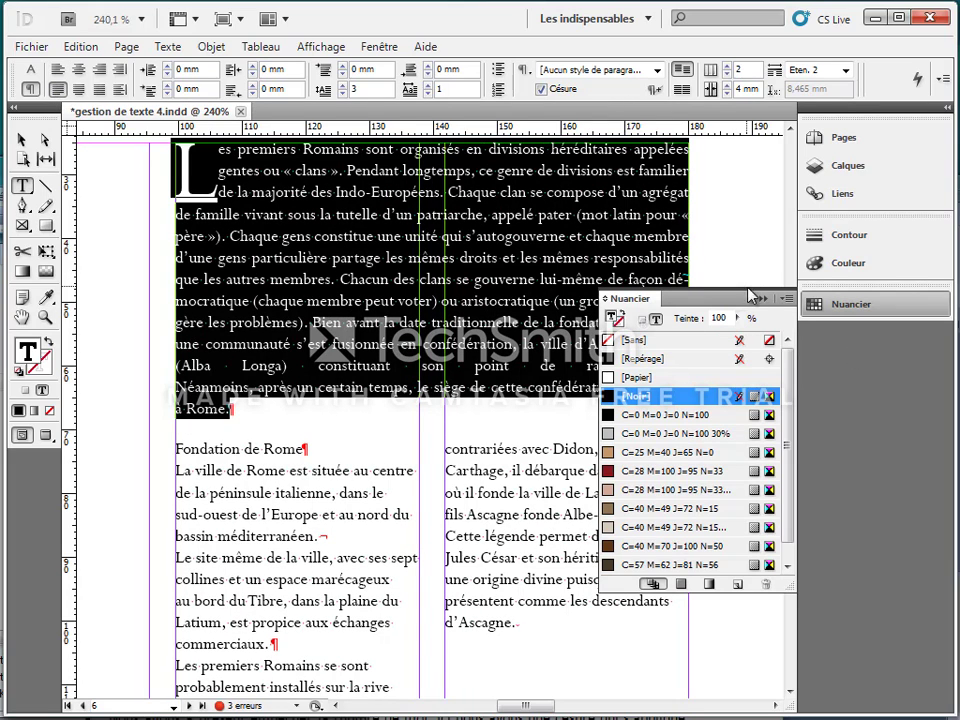
{"action": "left_click", "coordinate": [831, 304]}
{"action": "left_click", "coordinate": [331, 176]}
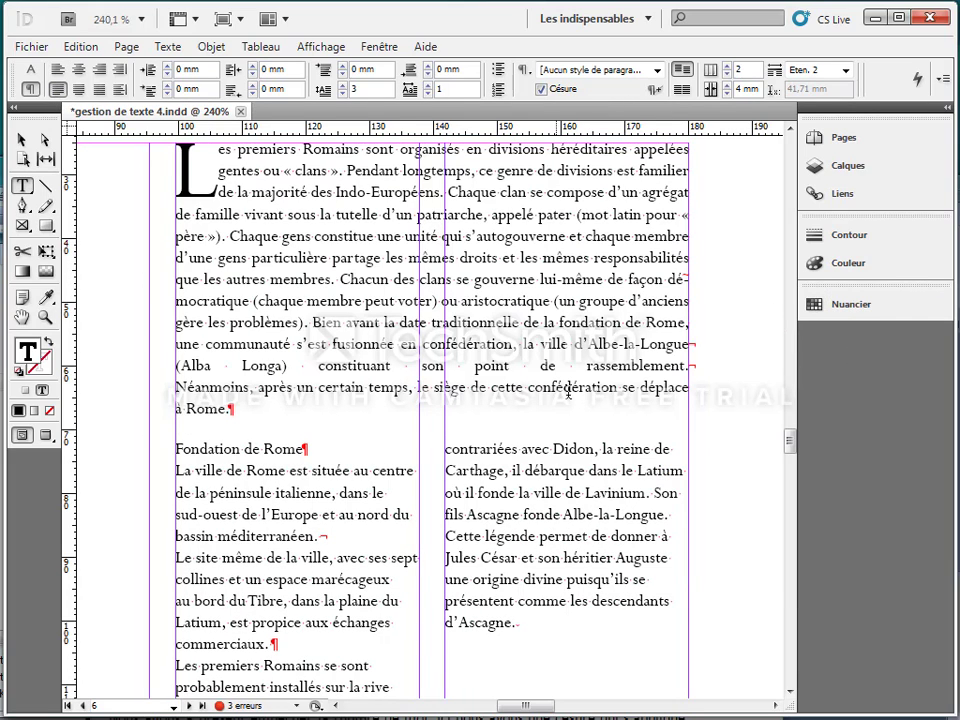
Step: Delete the forced line breaks after "Albe-la-Longue" and "rassemblement." in the spanning paragraph
{"action": "left_click", "coordinate": [690, 345]}
{"action": "key", "text": "Delete"}
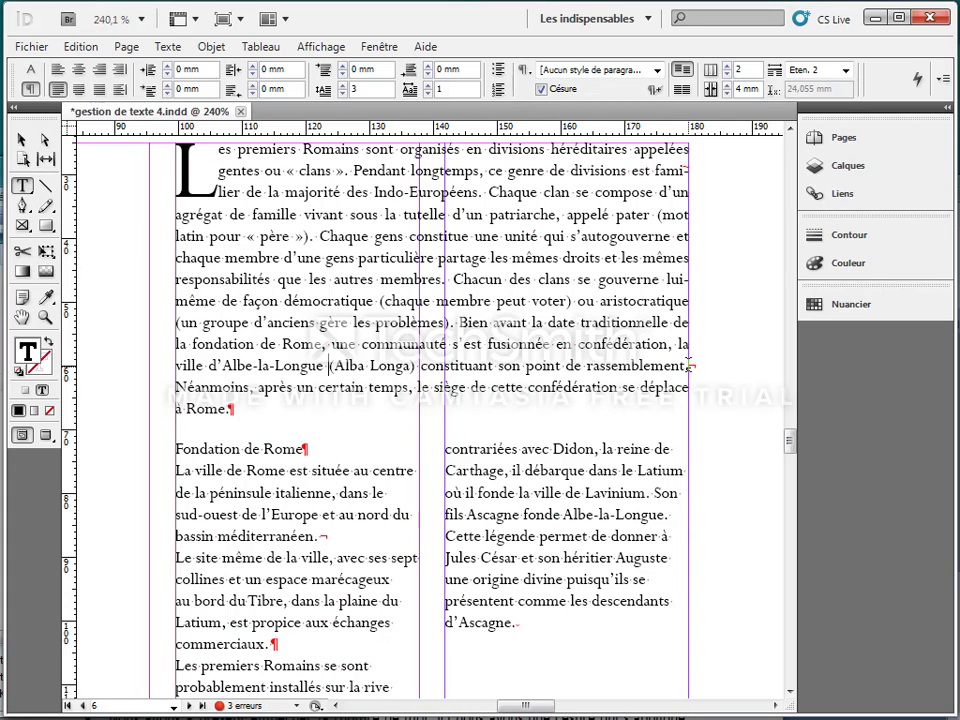
{"action": "left_click", "coordinate": [688, 365]}
{"action": "key", "text": "Delete"}
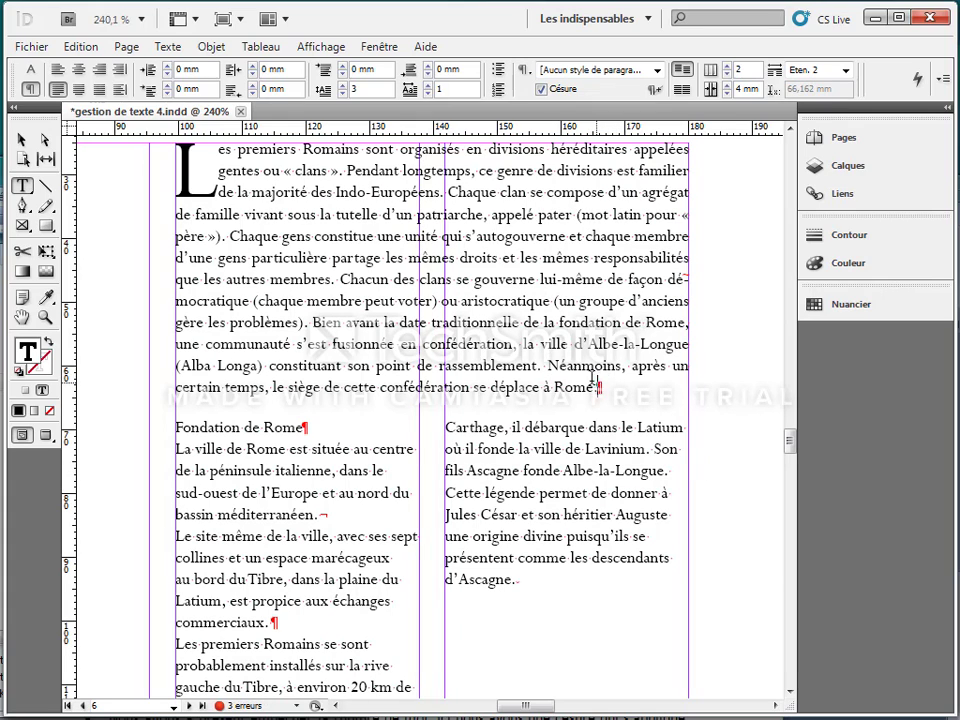
Step: Set the font size of the whole spanning paragraph to 10 pt
{"action": "left_click_drag", "start_coordinate": [599, 387], "coordinate": [231, 186]}
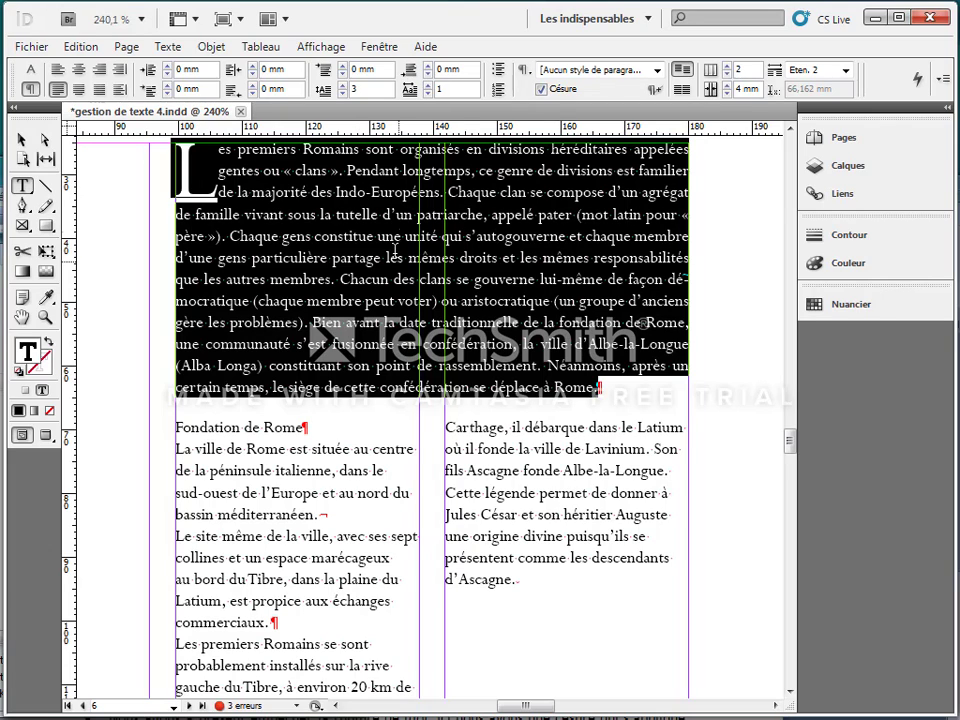
{"action": "left_click", "coordinate": [30, 70]}
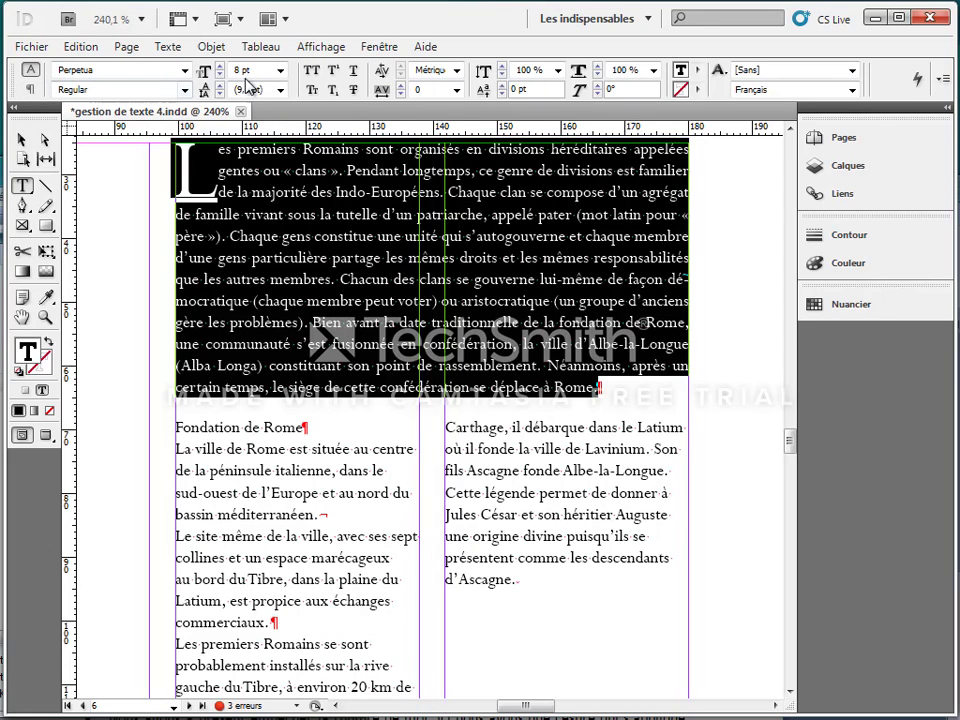
{"action": "left_click", "coordinate": [281, 70]}
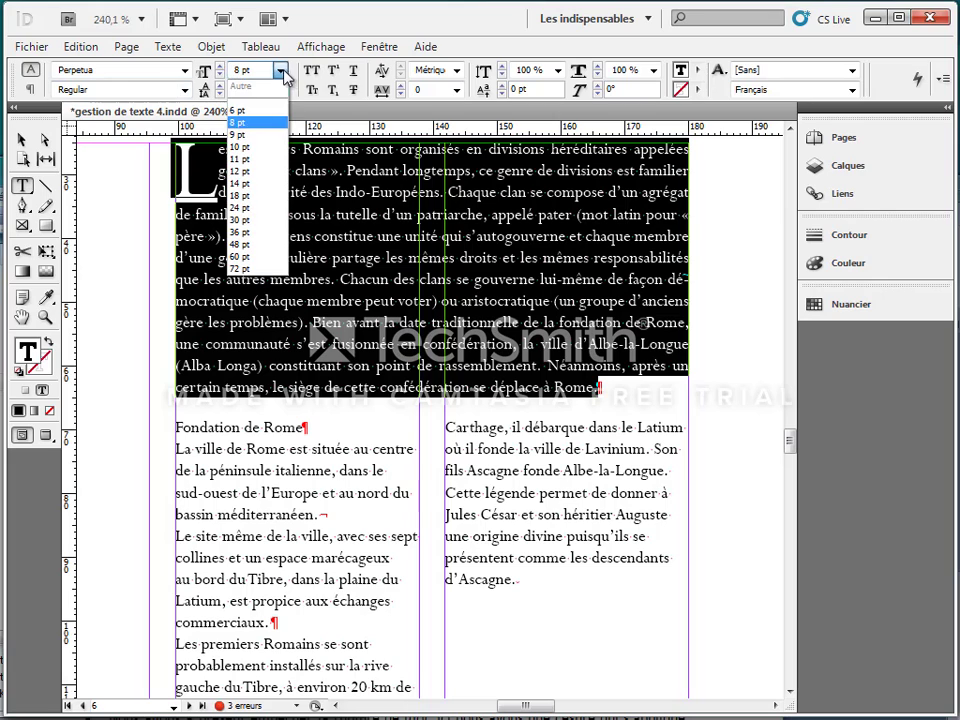
{"action": "left_click", "coordinate": [239, 146]}
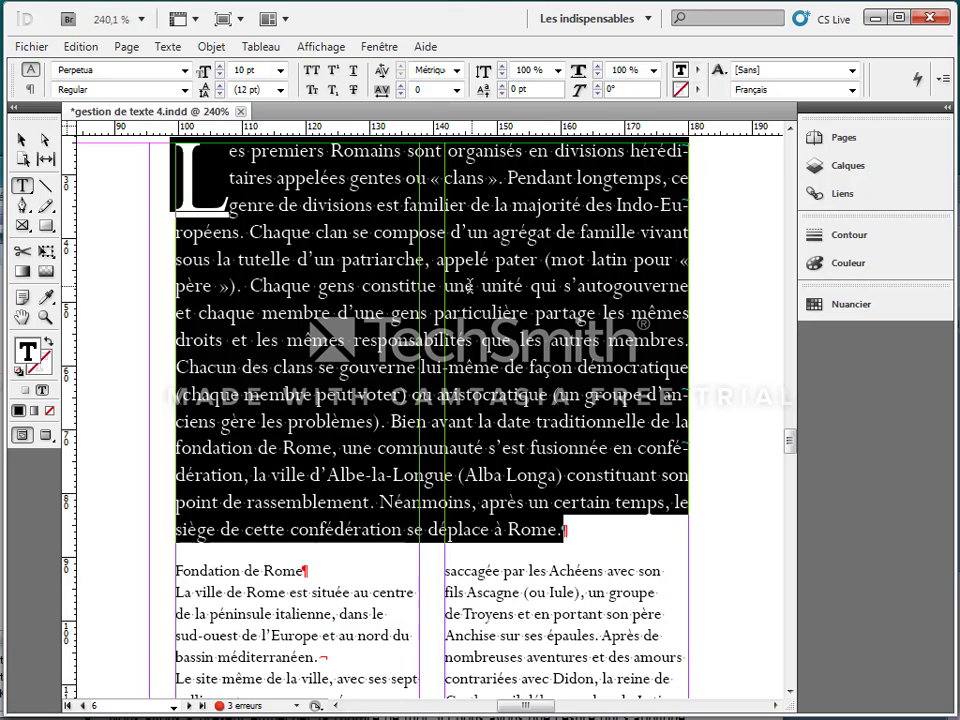
Step: Colour the selected spanning paragraph with the dark red swatch C=28 M=100 J=95 N=33, and close the swatches
{"action": "left_click", "coordinate": [883, 308]}
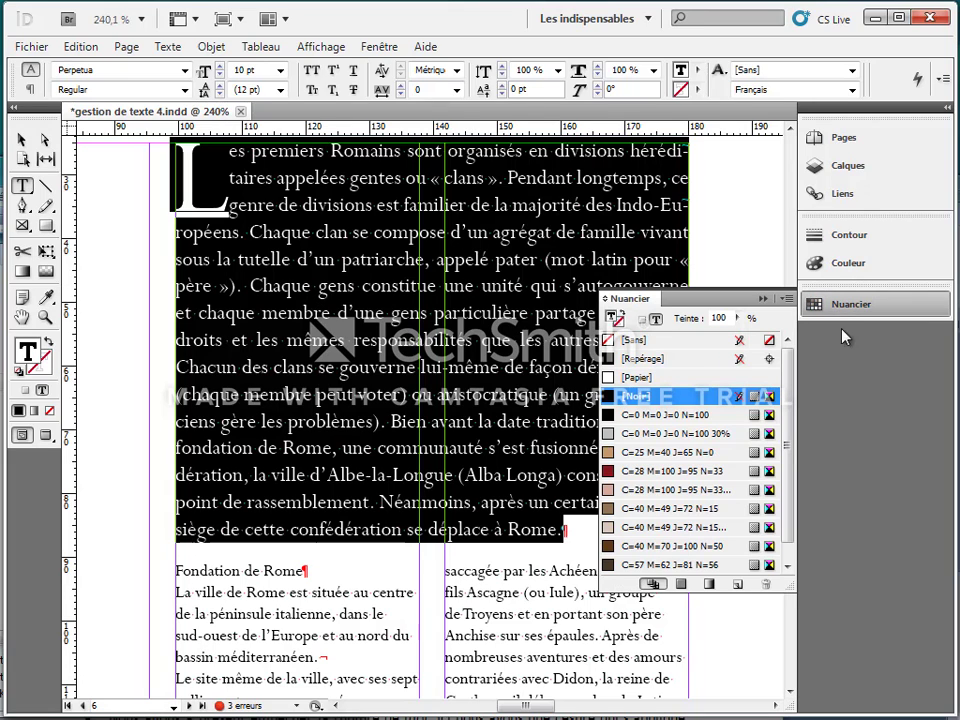
{"action": "left_click", "coordinate": [636, 476]}
{"action": "left_click", "coordinate": [396, 337]}
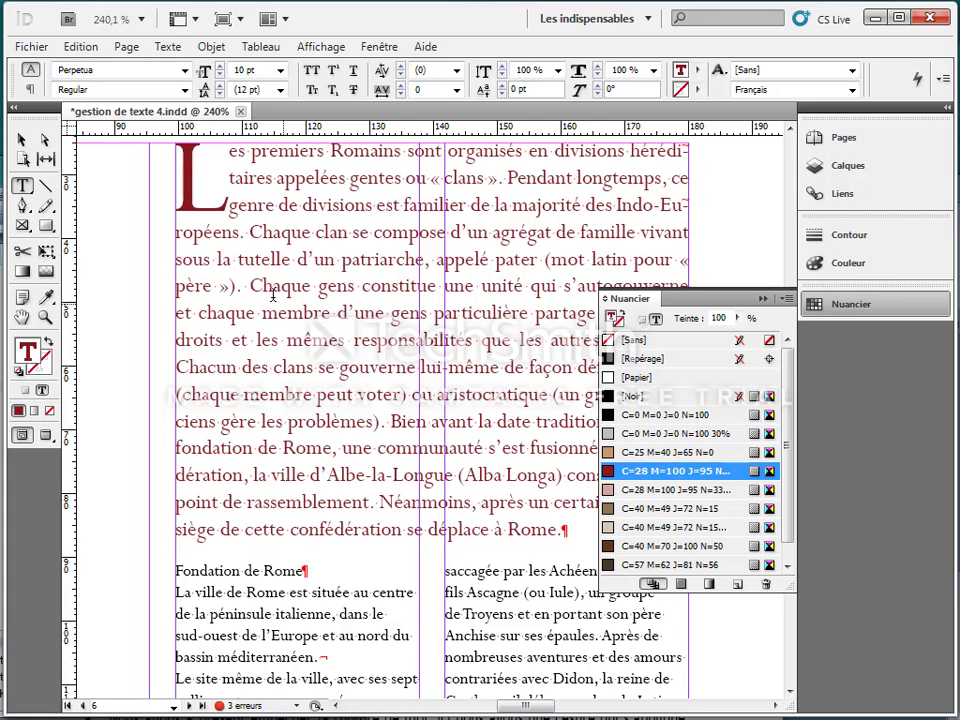
{"action": "left_click", "coordinate": [764, 299]}
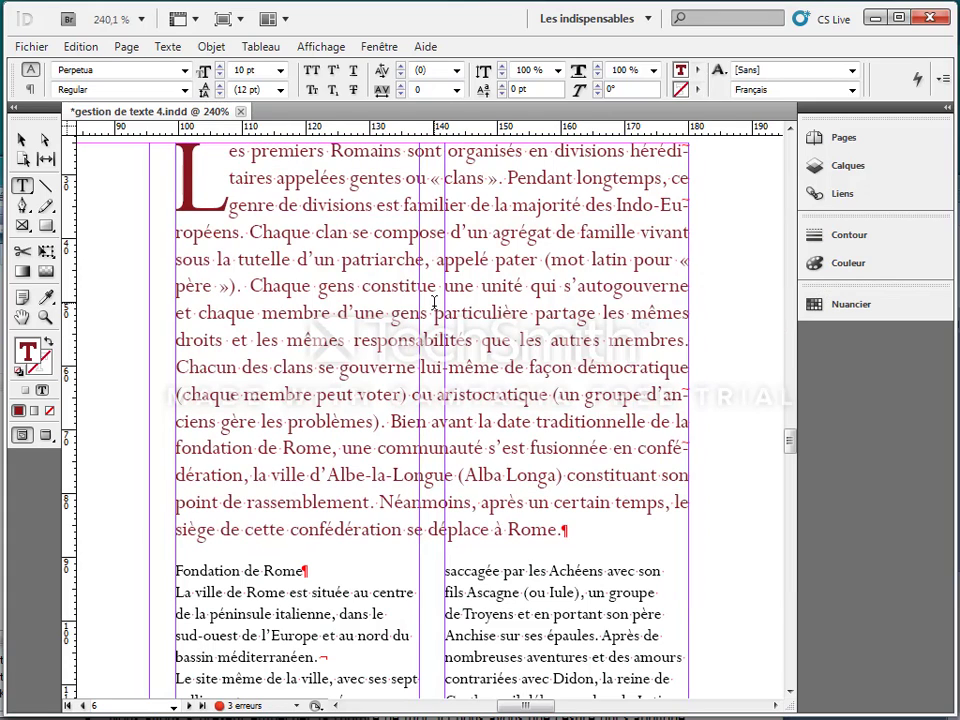
Step: Justify the two-column text from "Fondation de Rome" to its end with last lines left, and set its space after paragraphs to 3 mm
{"action": "double_click", "coordinate": [23, 318]}
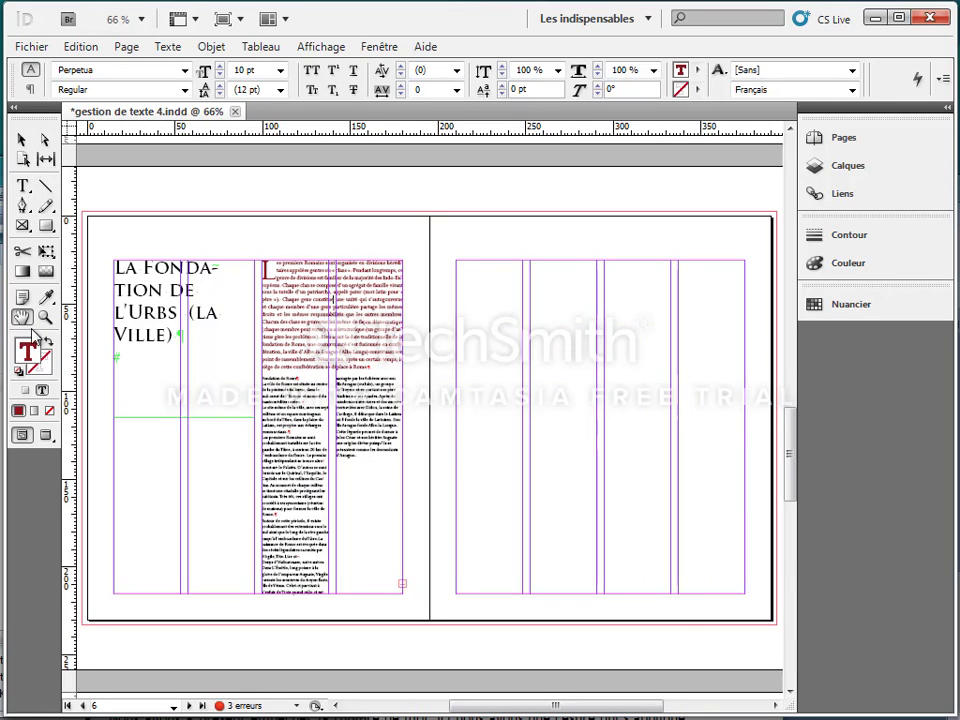
{"action": "left_click", "coordinate": [23, 185]}
{"action": "left_click_drag", "start_coordinate": [262, 378], "coordinate": [416, 508]}
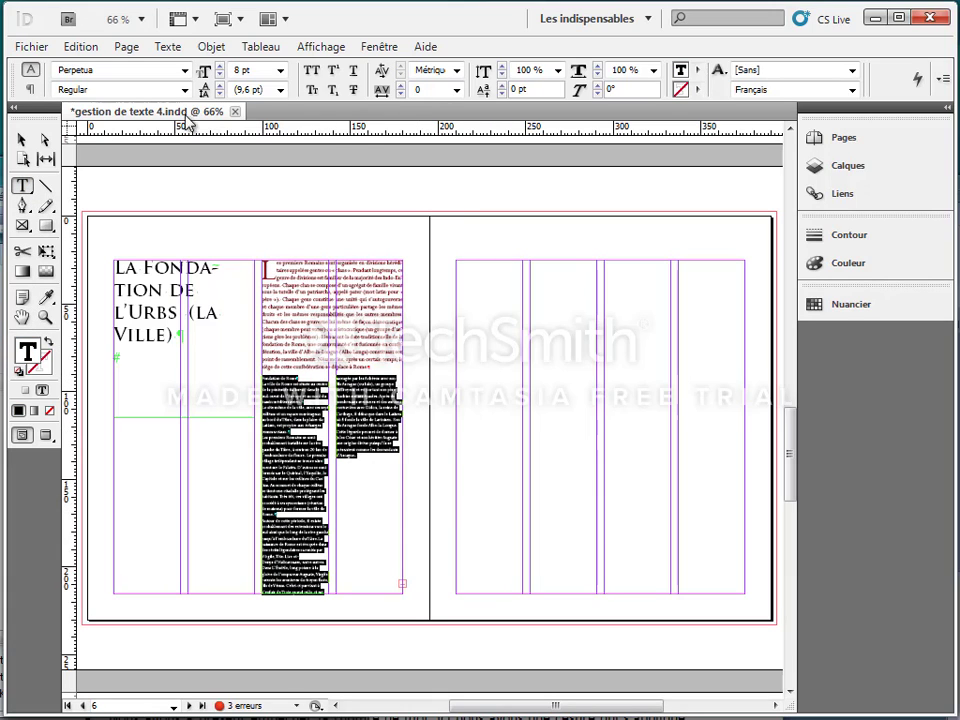
{"action": "left_click", "coordinate": [30, 89]}
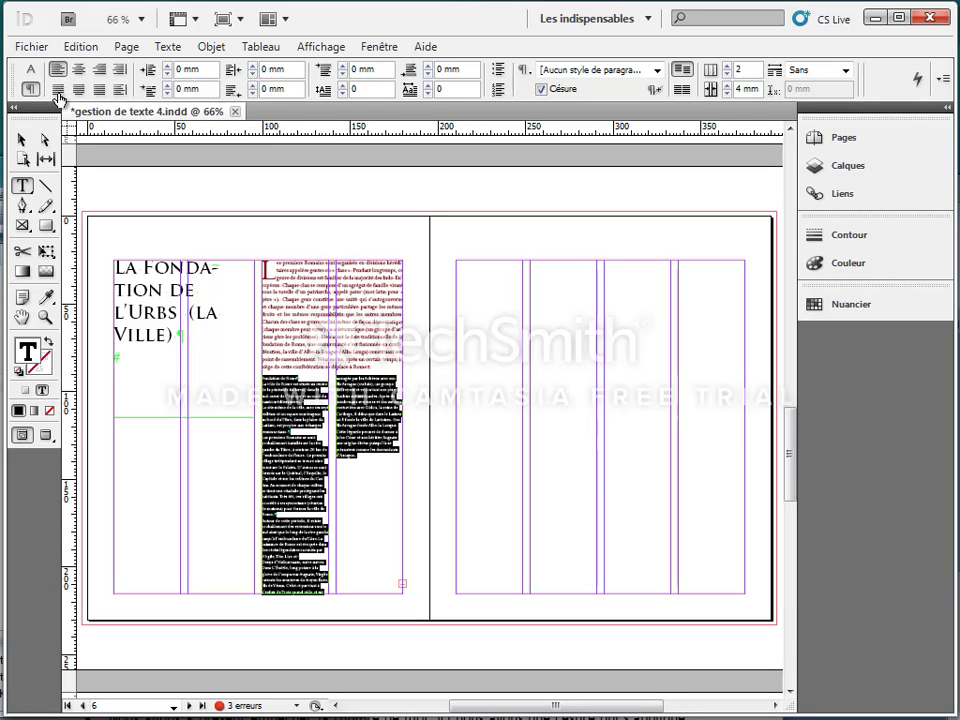
{"action": "left_click", "coordinate": [57, 90]}
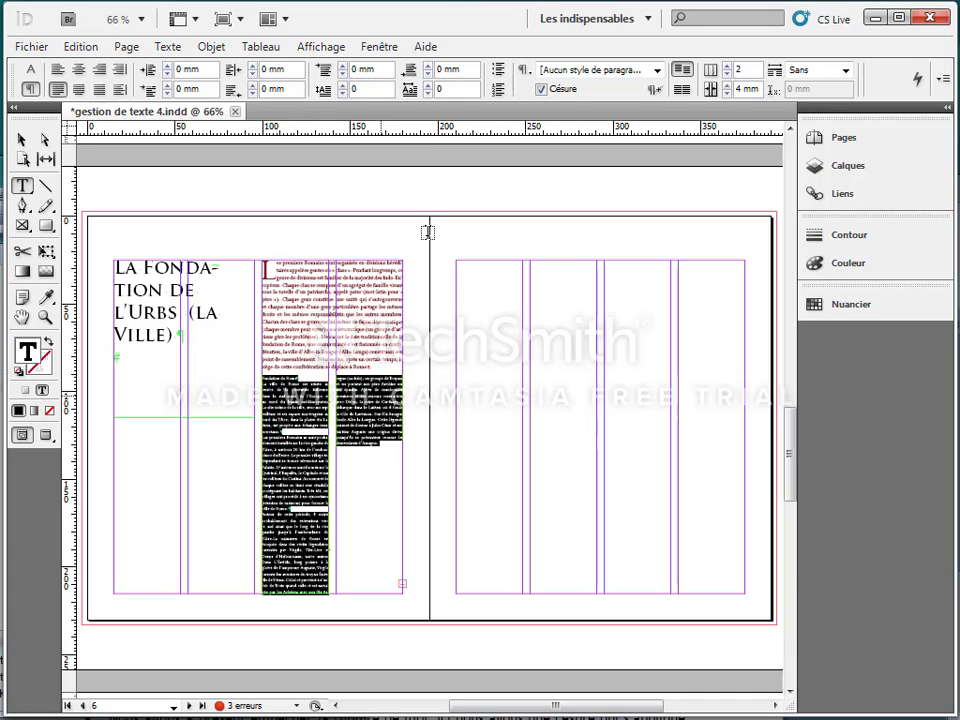
{"action": "left_click", "coordinate": [428, 65]}
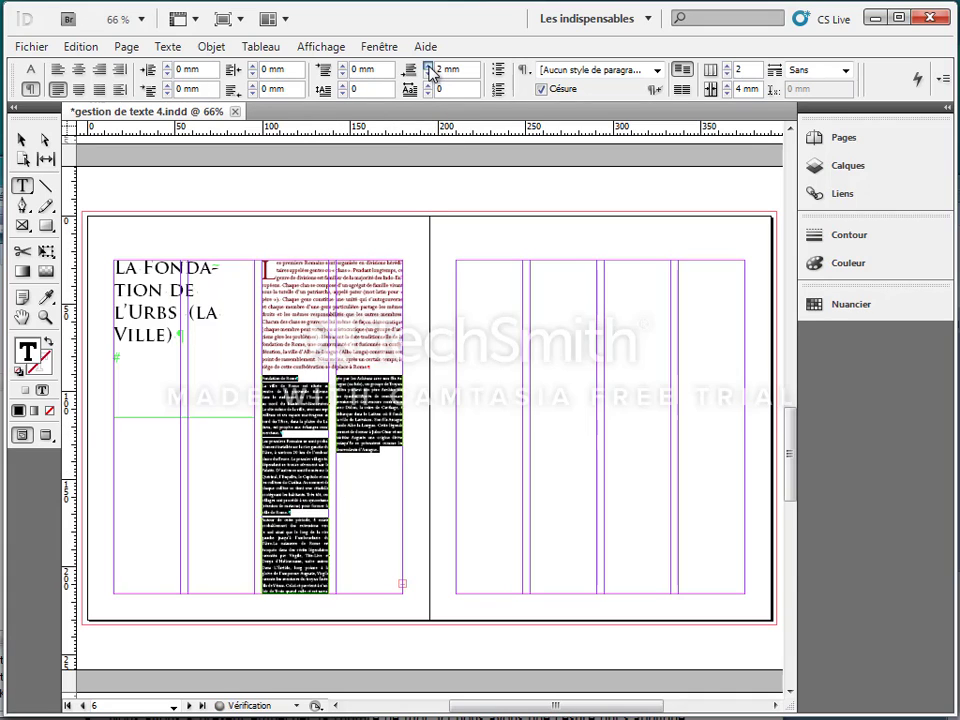
{"action": "left_click", "coordinate": [428, 65]}
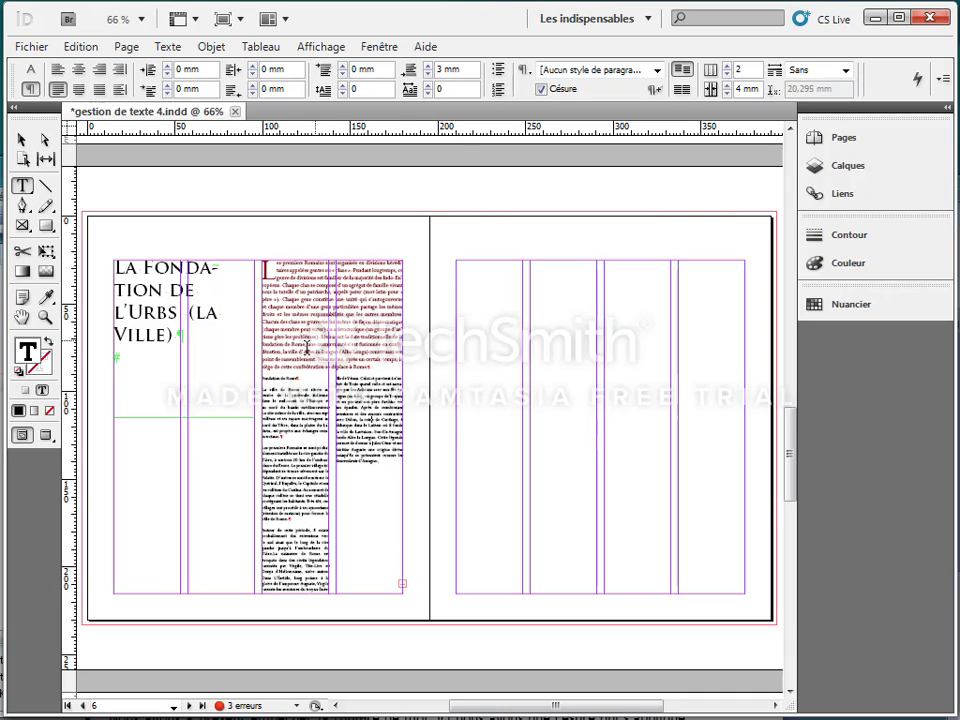
Step: Try to delete the hyphen that breaks "Fondation" at the end of the title's first line
{"action": "left_click", "coordinate": [45, 318]}
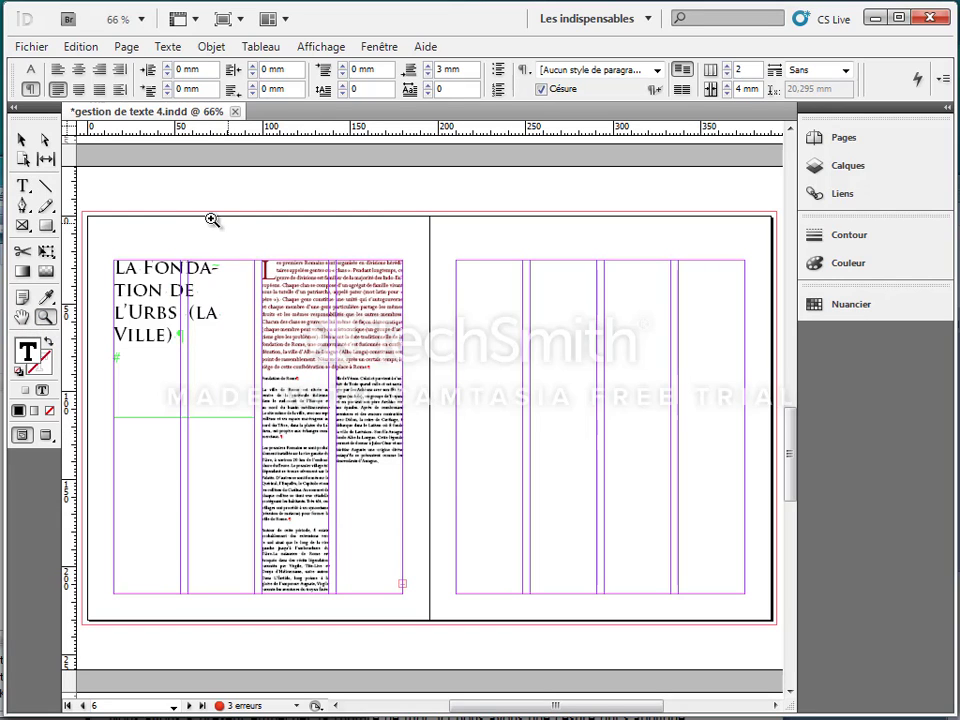
{"action": "left_click_drag", "start_coordinate": [118, 231], "coordinate": [360, 372]}
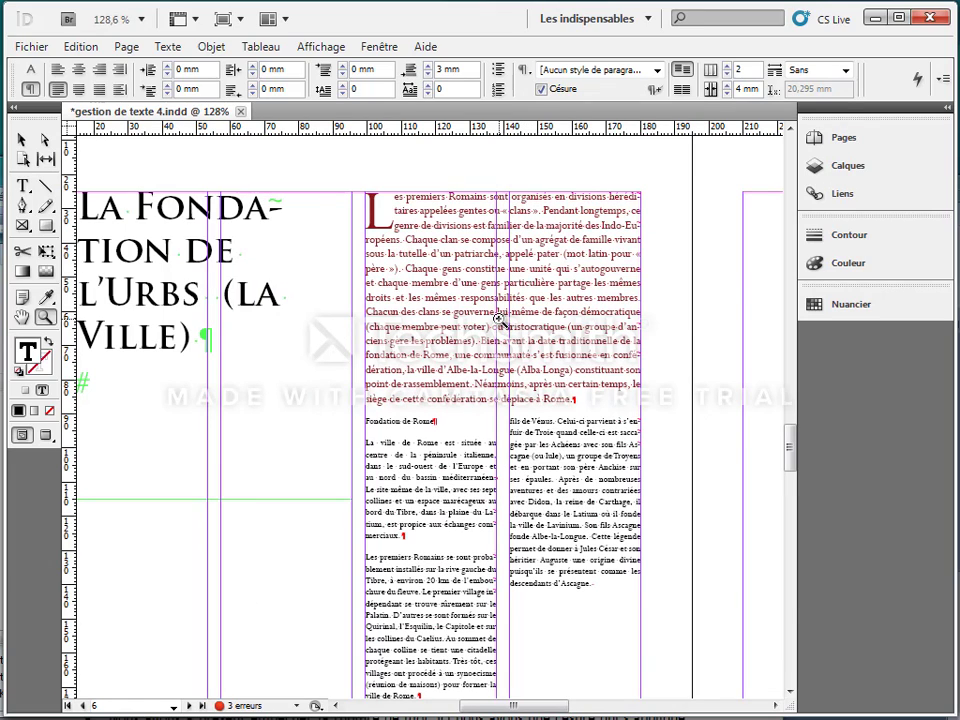
{"action": "left_click", "coordinate": [24, 186]}
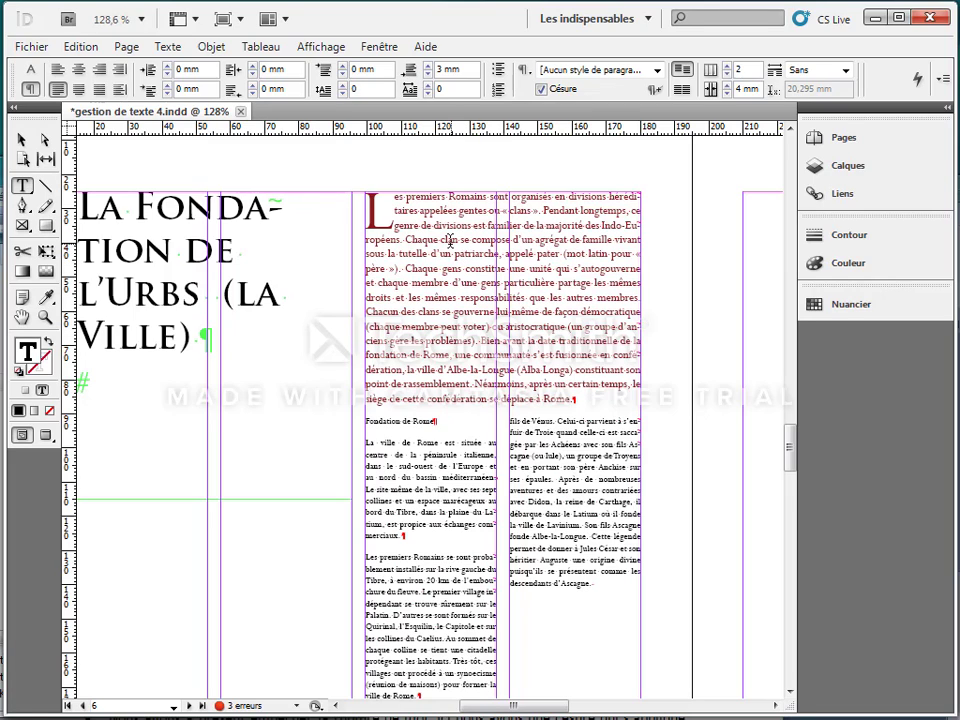
{"action": "left_click", "coordinate": [276, 207]}
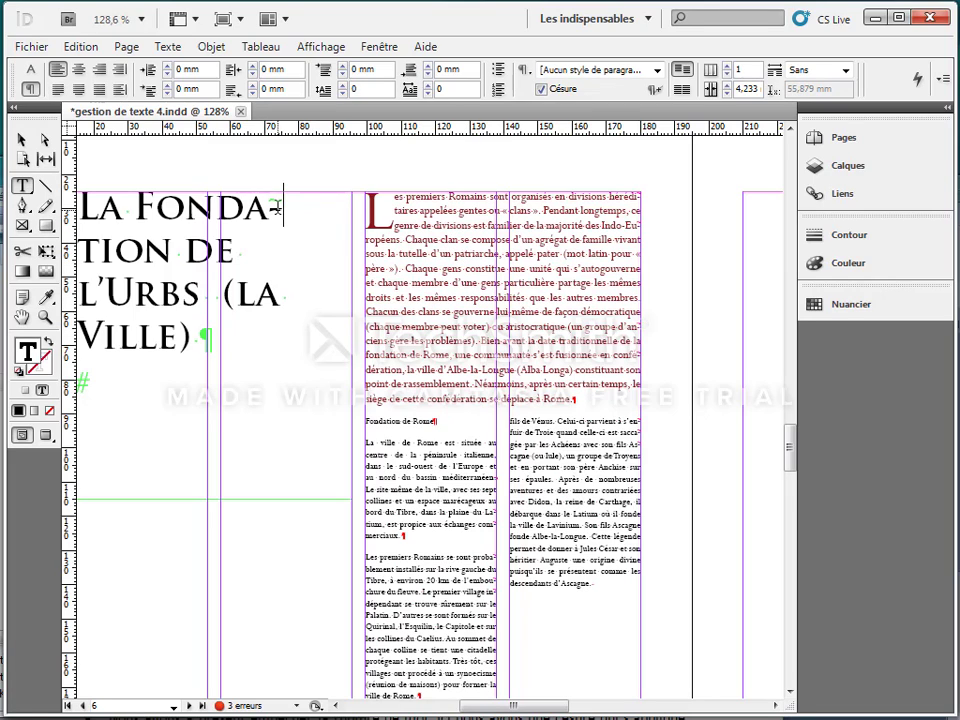
{"action": "left_click_drag", "start_coordinate": [267, 210], "coordinate": [266, 211]}
{"action": "key", "text": "BackSpace"}
Step: Turn off hyphenation ("Césure") for the red spanning paragraph and for the two-column text from "Fondation de Rome" to "d'Ascagne"
{"action": "triple_click", "coordinate": [430, 256]}
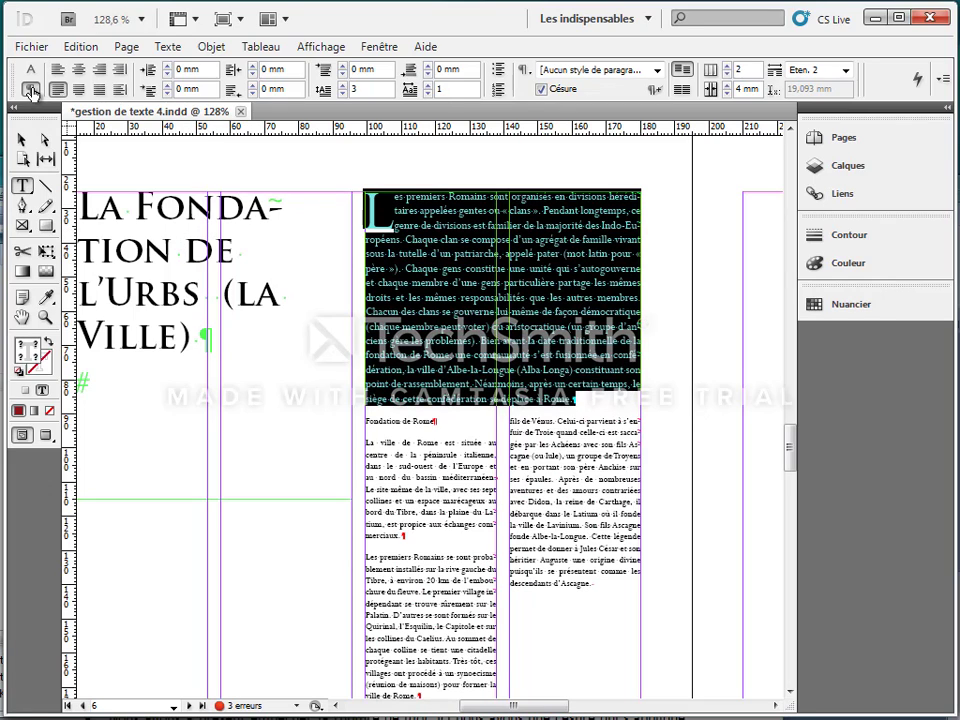
{"action": "left_click", "coordinate": [542, 89]}
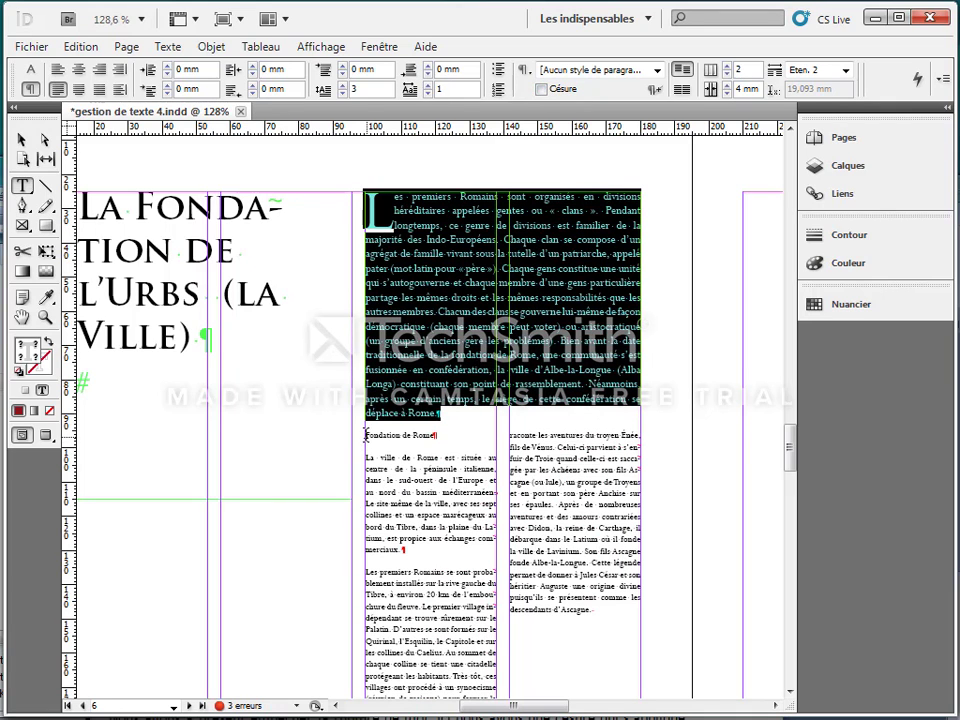
{"action": "left_click_drag", "start_coordinate": [365, 436], "coordinate": [603, 618]}
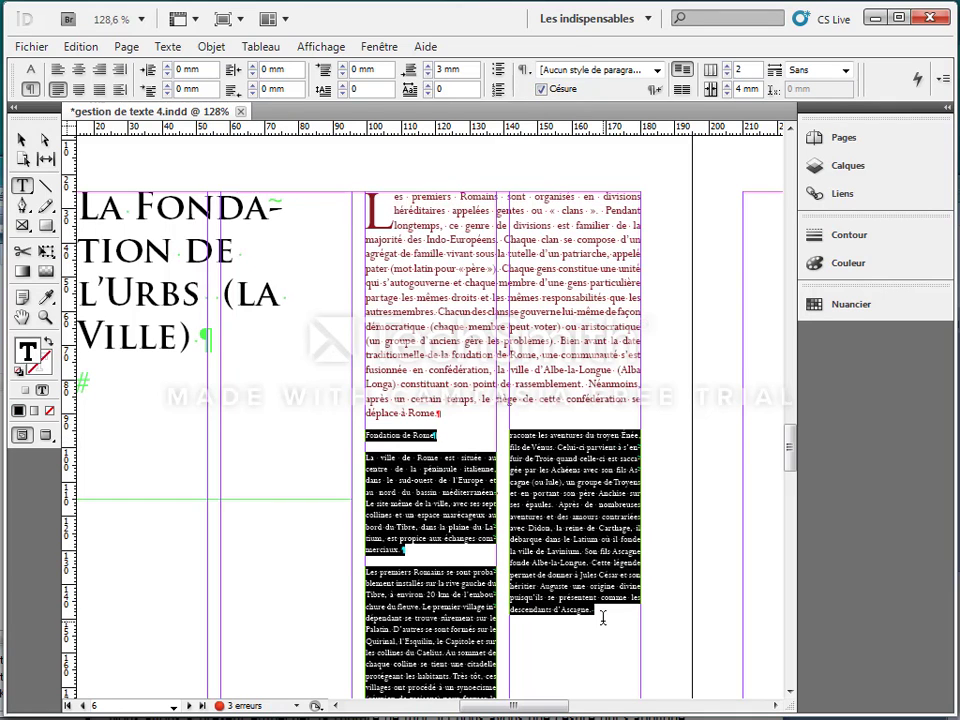
{"action": "left_click", "coordinate": [542, 89]}
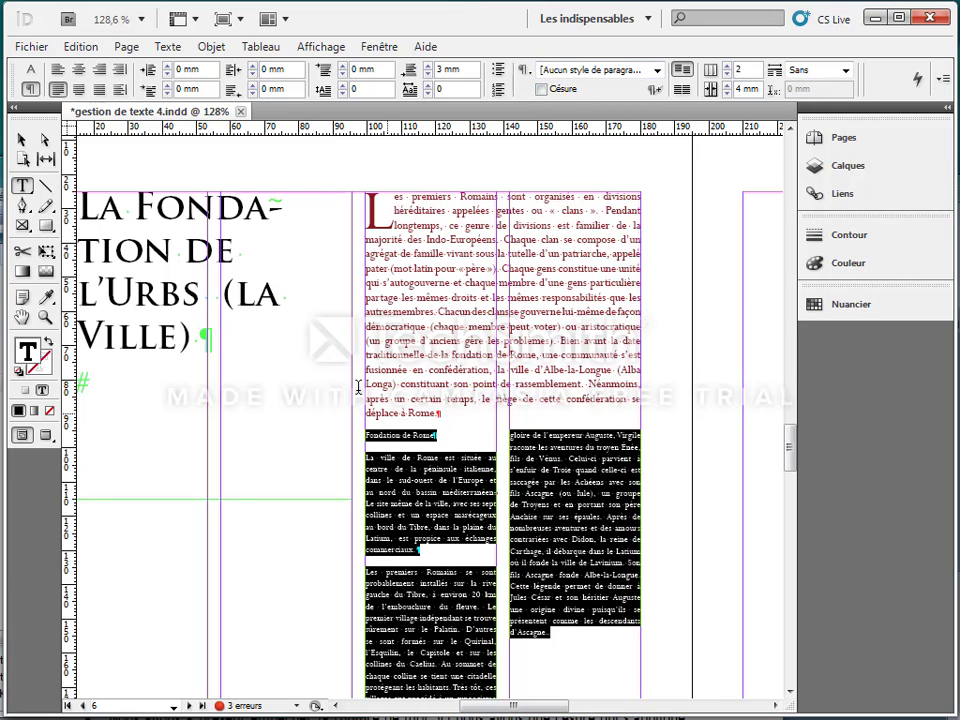
Step: Turn off hyphenation ("Césure") for the page 6 title "La Fondation de l'Urbs (la Ville)" and the page 3 title "La Rome Antique"
{"action": "left_click_drag", "start_coordinate": [250, 342], "coordinate": [62, 200]}
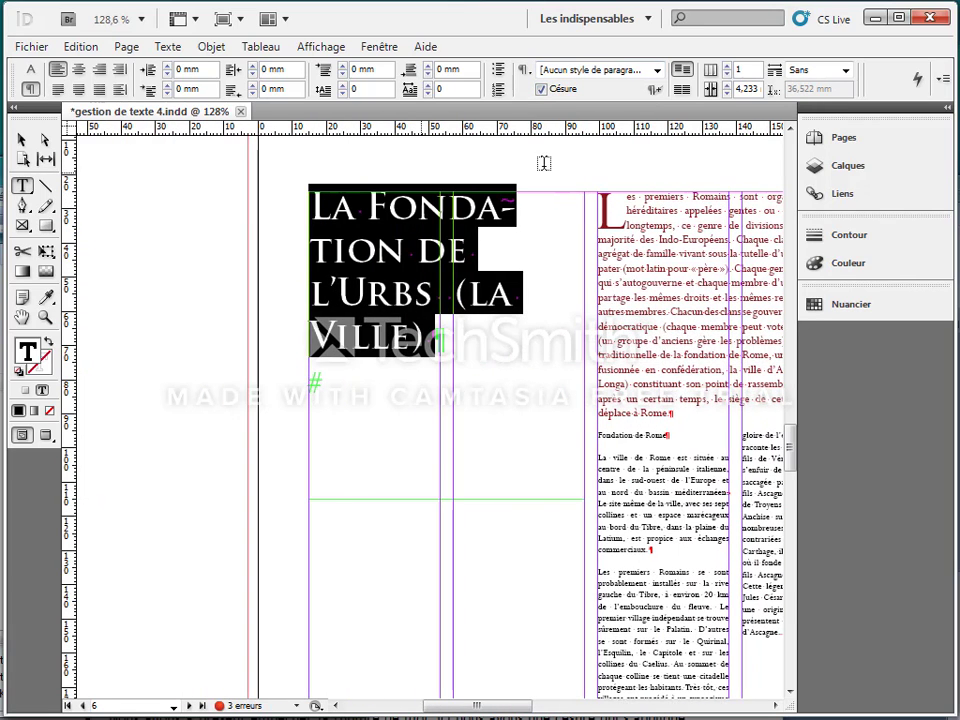
{"action": "left_click", "coordinate": [541, 89]}
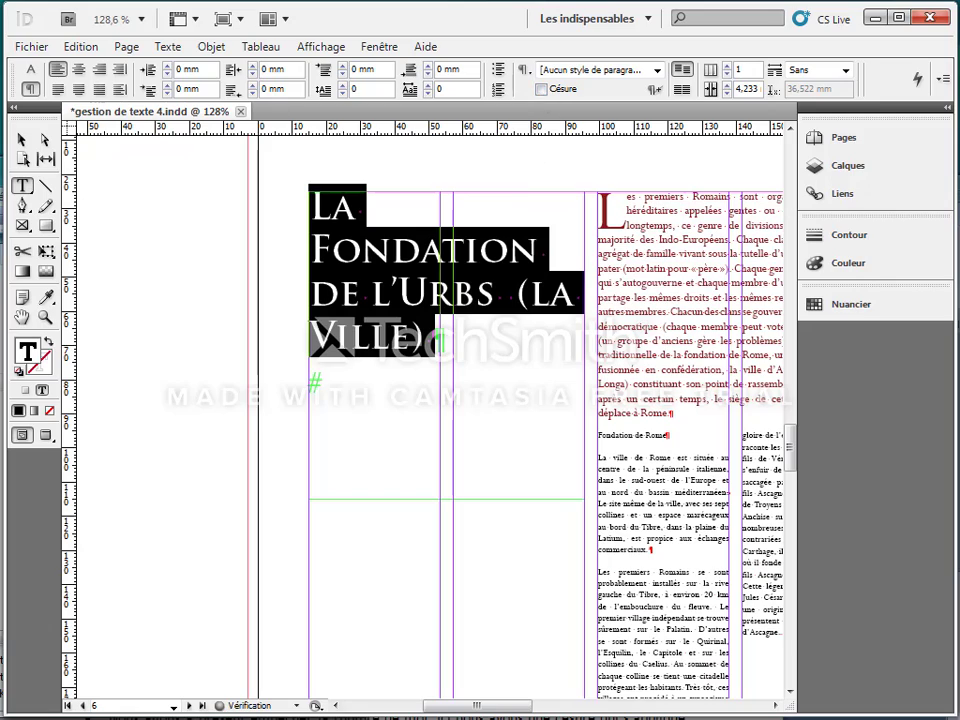
{"action": "left_click_drag", "start_coordinate": [453, 696], "coordinate": [562, 706]}
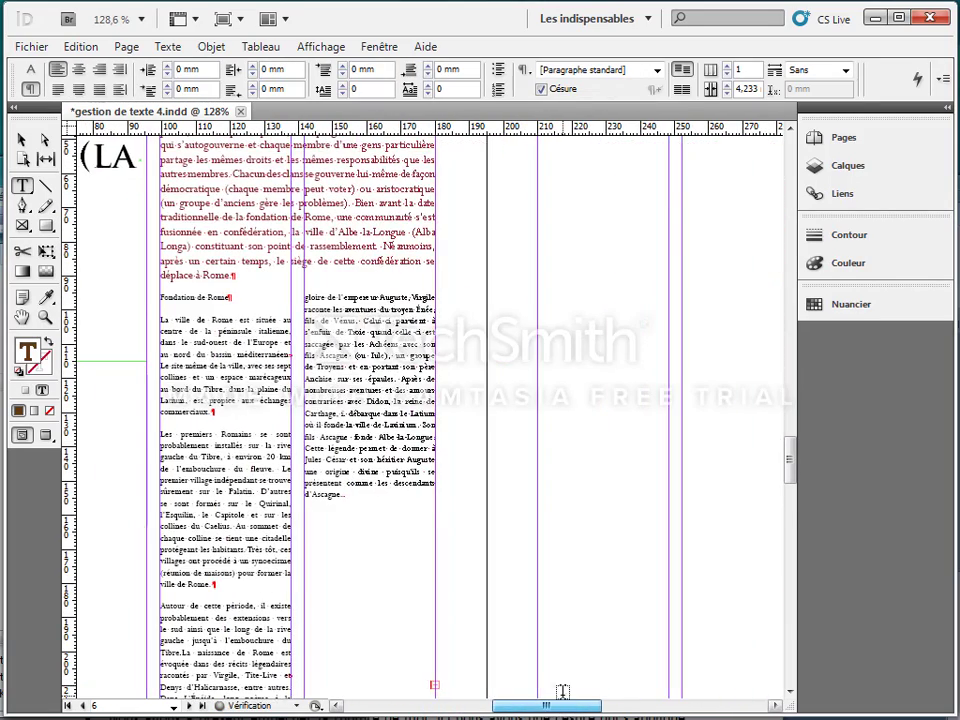
{"action": "scroll", "coordinate": [593, 526], "scroll_direction": "up", "scroll_amount": 4}
{"action": "scroll", "coordinate": [593, 526], "scroll_direction": "up", "scroll_amount": 20}
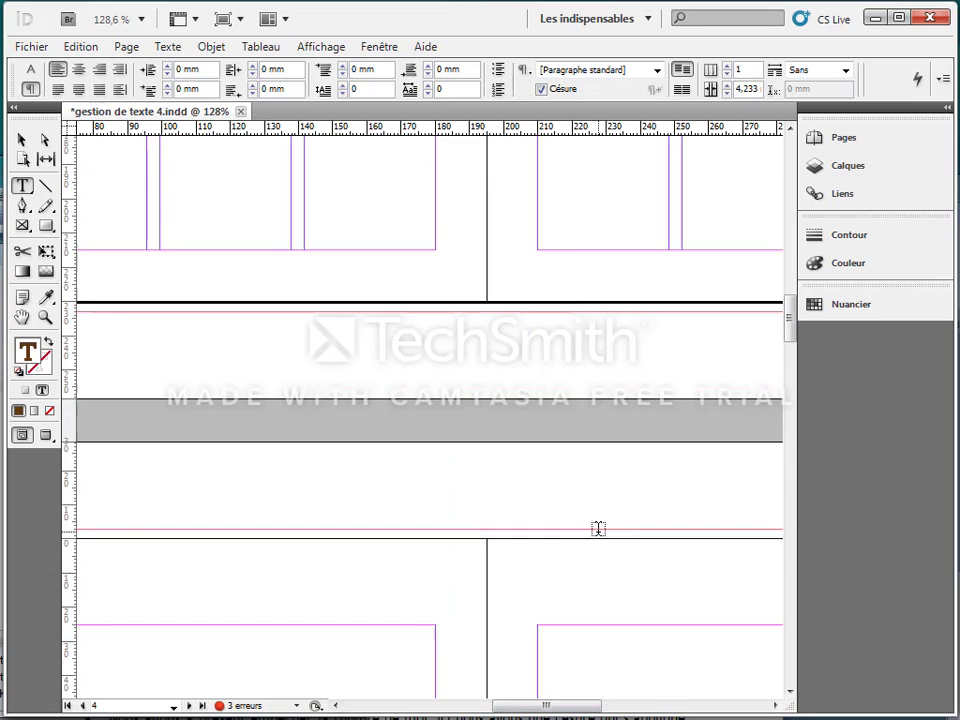
{"action": "scroll", "coordinate": [598, 529], "scroll_direction": "up", "scroll_amount": 3}
{"action": "left_click_drag", "start_coordinate": [522, 706], "coordinate": [605, 706]}
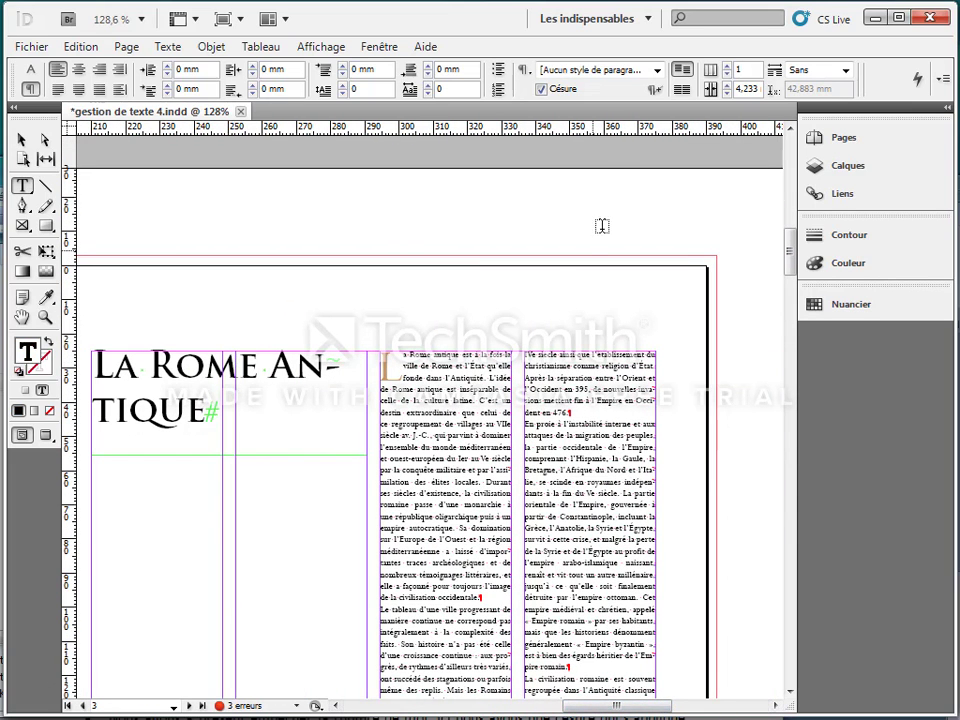
{"action": "left_click", "coordinate": [541, 89]}
Step: Turn off hyphenation for all of the two-column body text beside the title "La Rome Antique" on page 3
{"action": "double_click", "coordinate": [439, 413]}
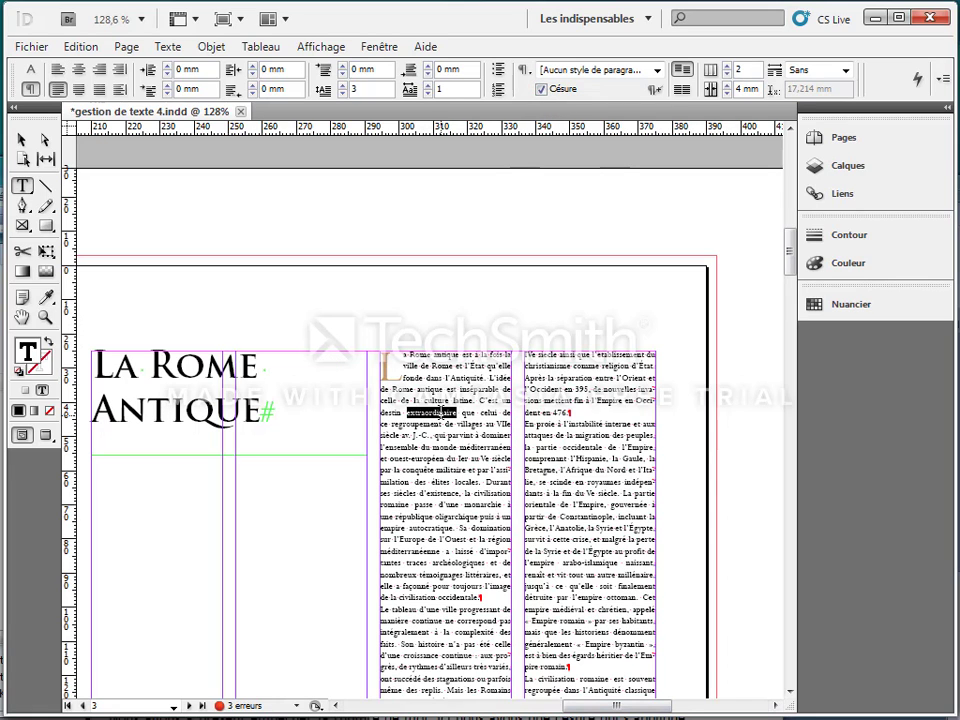
{"action": "key", "text": "ctrl+a"}
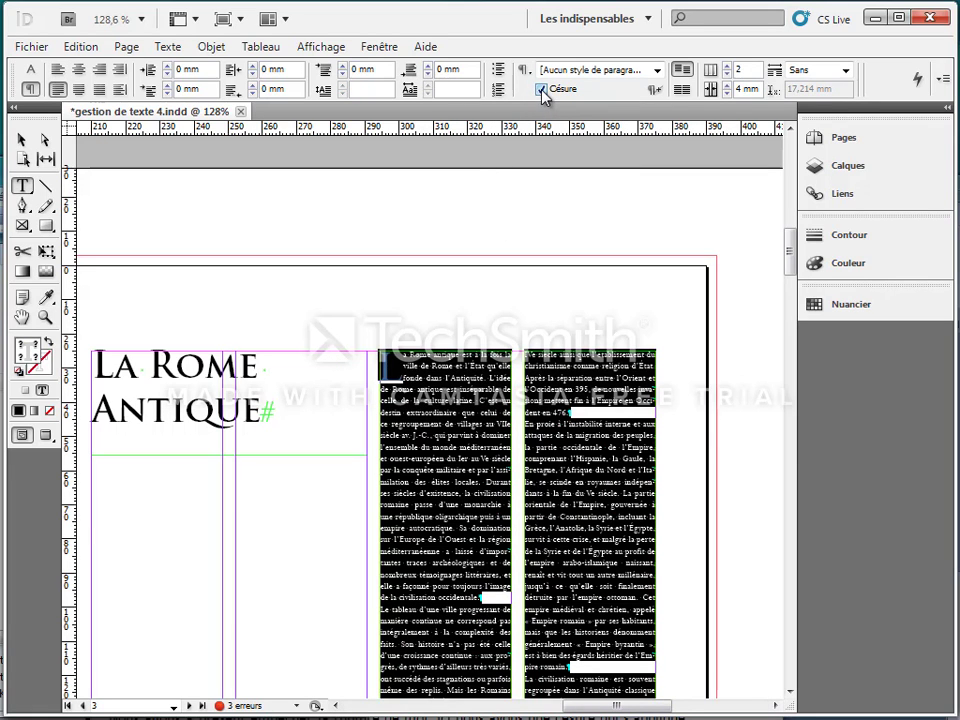
{"action": "left_click", "coordinate": [541, 89]}
Step: Select the small empty text frame below the title "La Fondation de l'Urbs (la Ville)" on page 6
{"action": "scroll", "coordinate": [440, 400], "scroll_direction": "down", "scroll_amount": 5}
{"action": "scroll", "coordinate": [460, 540], "scroll_direction": "down", "scroll_amount": 8}
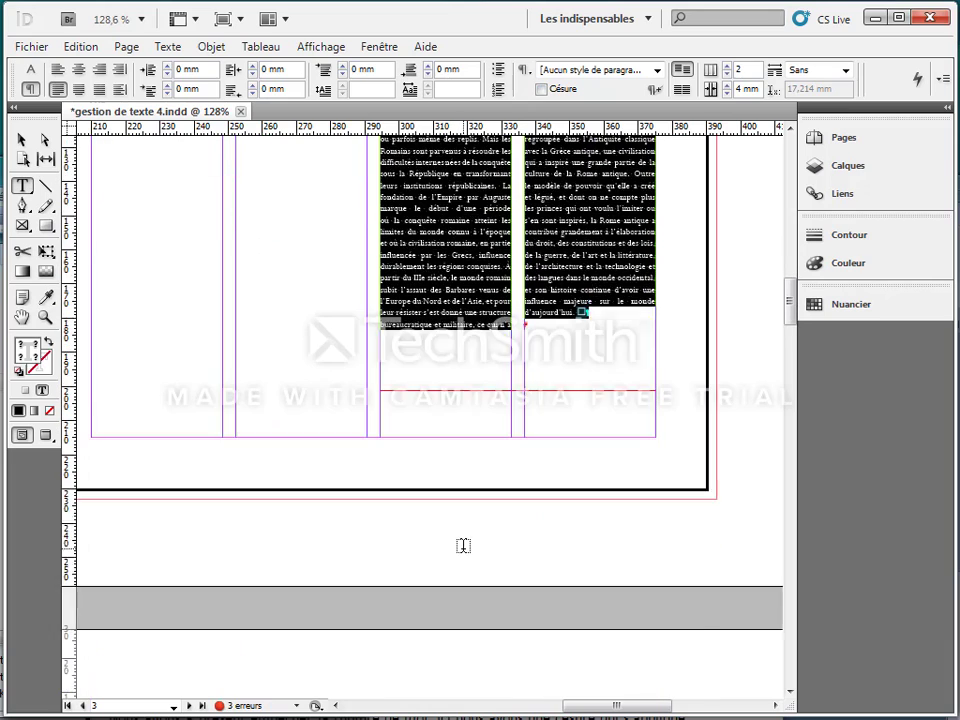
{"action": "left_click_drag", "start_coordinate": [791, 314], "coordinate": [784, 490]}
{"action": "left_click_drag", "start_coordinate": [684, 714], "coordinate": [498, 710]}
{"action": "scroll", "coordinate": [475, 450], "scroll_direction": "up", "scroll_amount": 5}
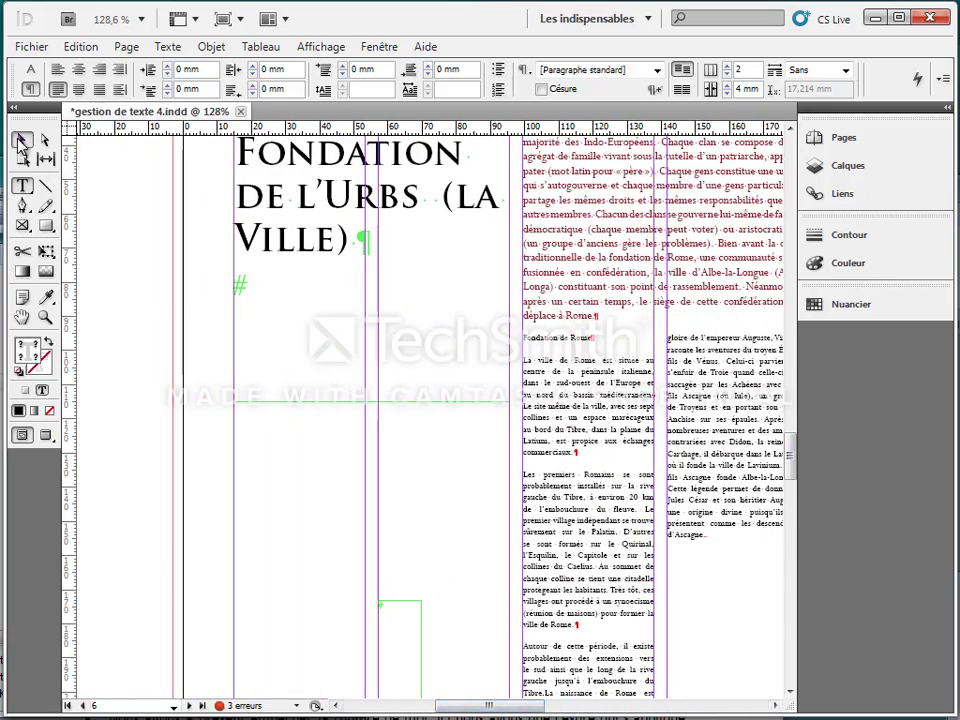
{"action": "left_click", "coordinate": [22, 139]}
{"action": "left_click", "coordinate": [396, 621]}
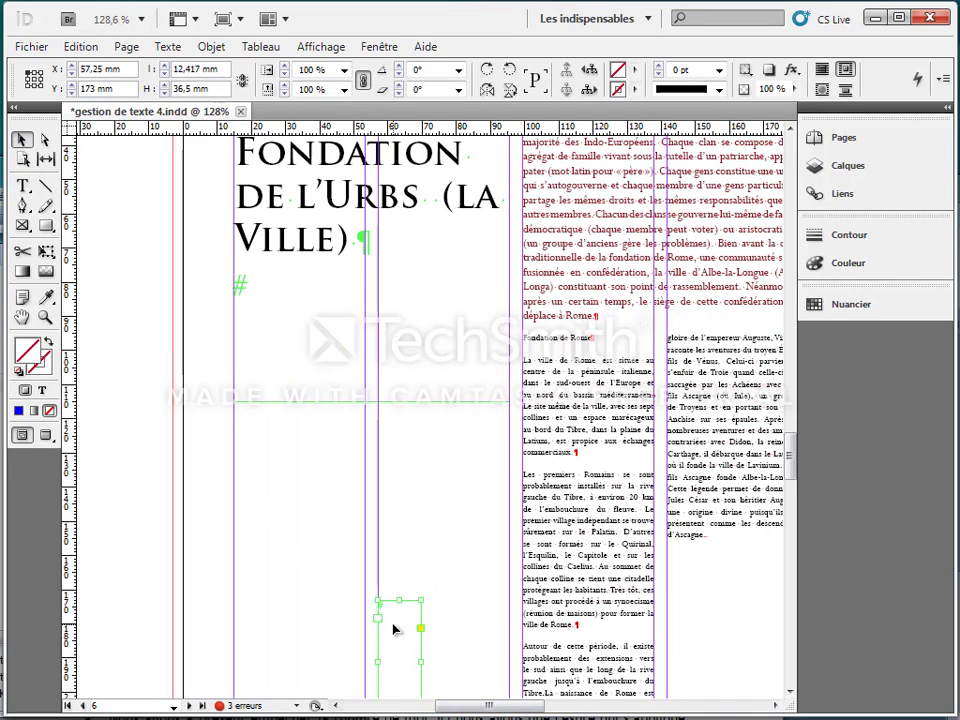